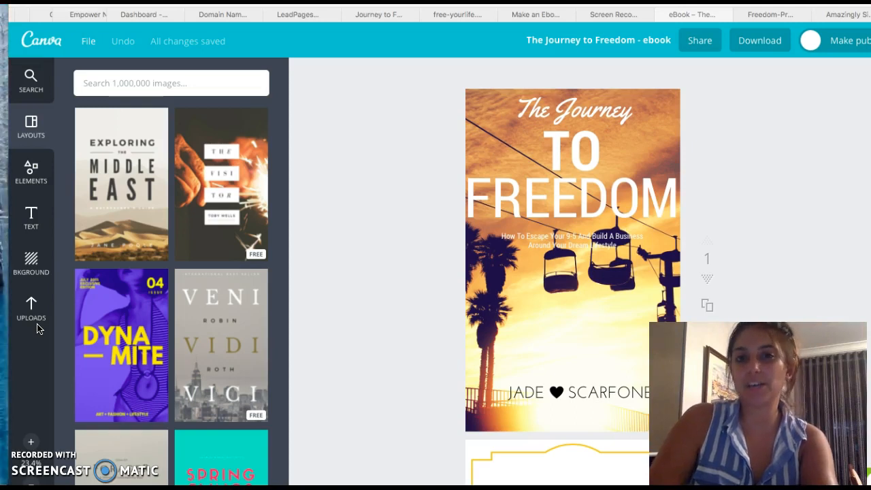
Step: Scroll through the pages of the existing The Journey to Freedom ebook design
scroll(338, 259, "down", 3)
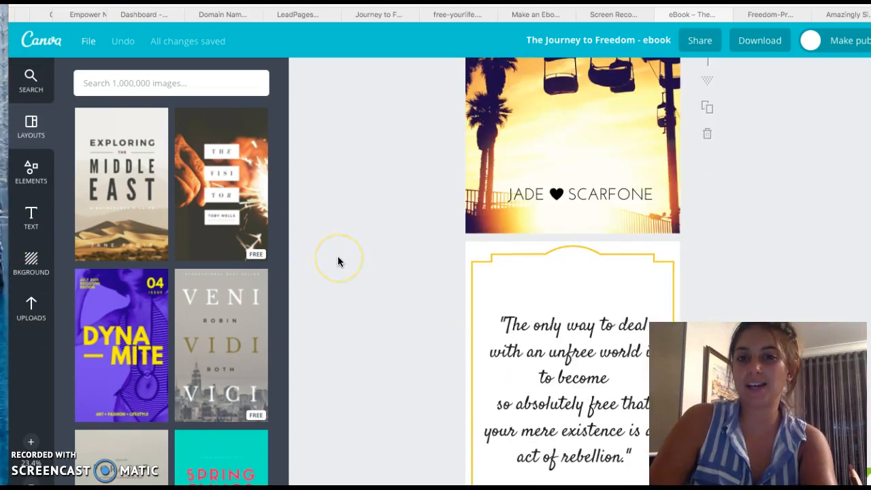
scroll(337, 259, "down", 10)
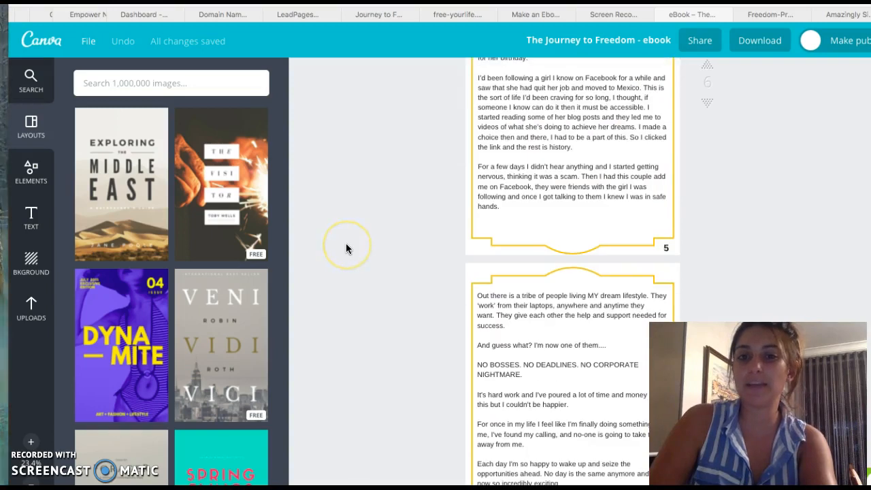
scroll(347, 245, "up", 8)
scroll(347, 246, "down", 9)
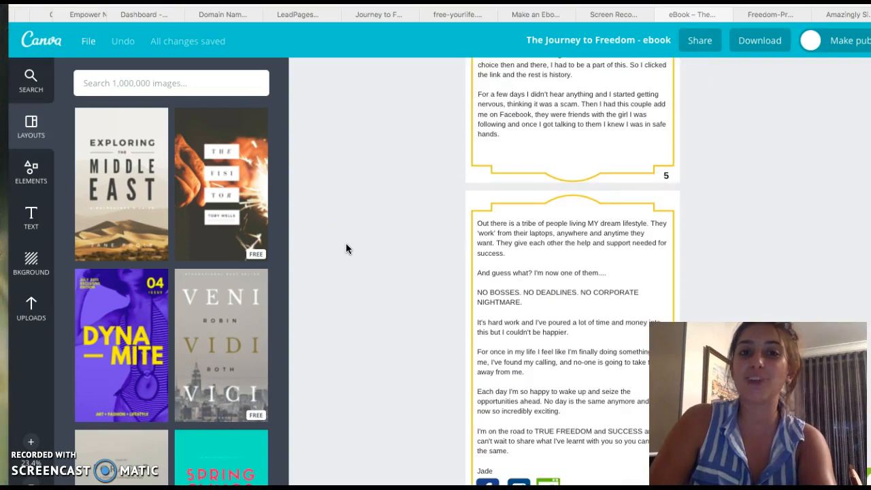
scroll(347, 246, "up", 10)
scroll(346, 246, "up", 5)
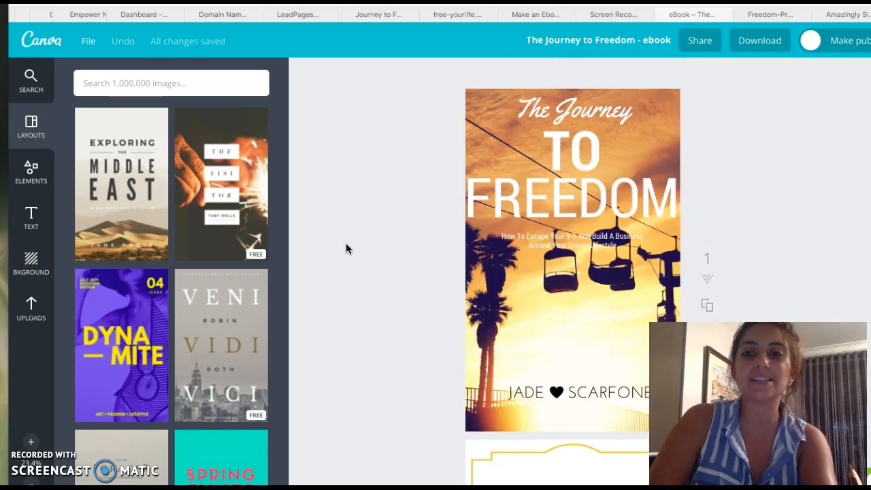
scroll(346, 245, "up", 2)
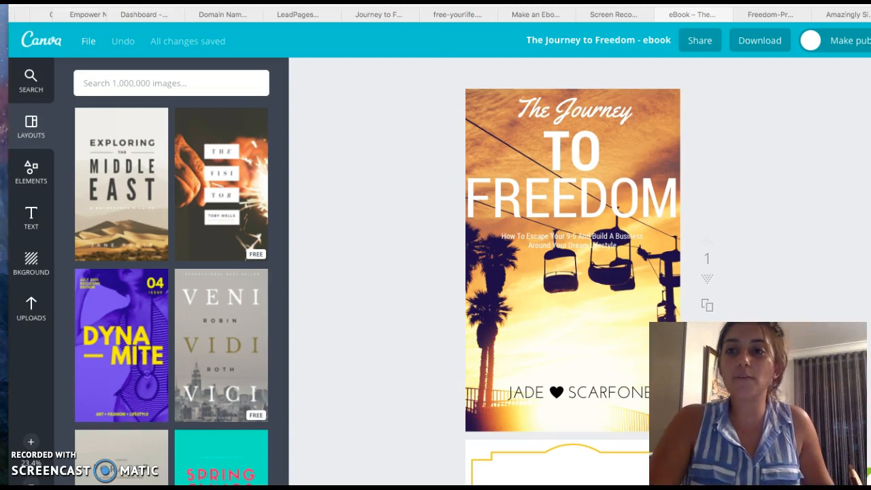
Step: Switch to the Canva sign-in tab and log in with Facebook
left_click(848, 16)
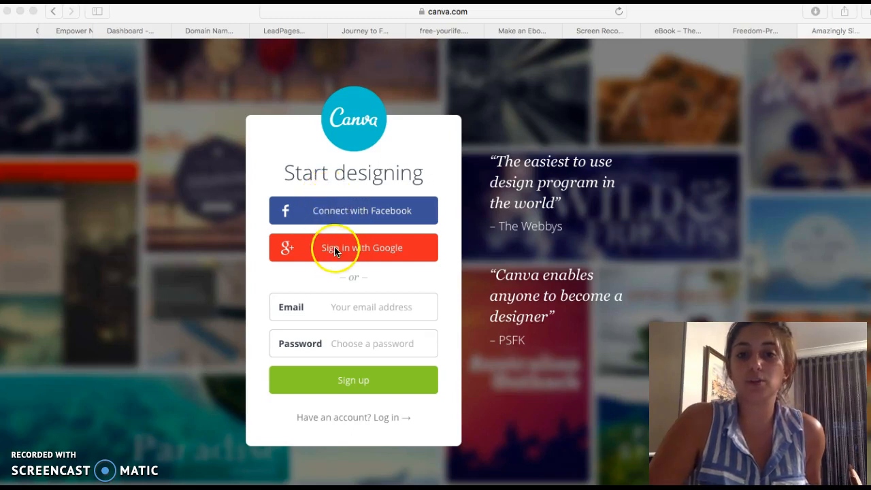
left_click(348, 208)
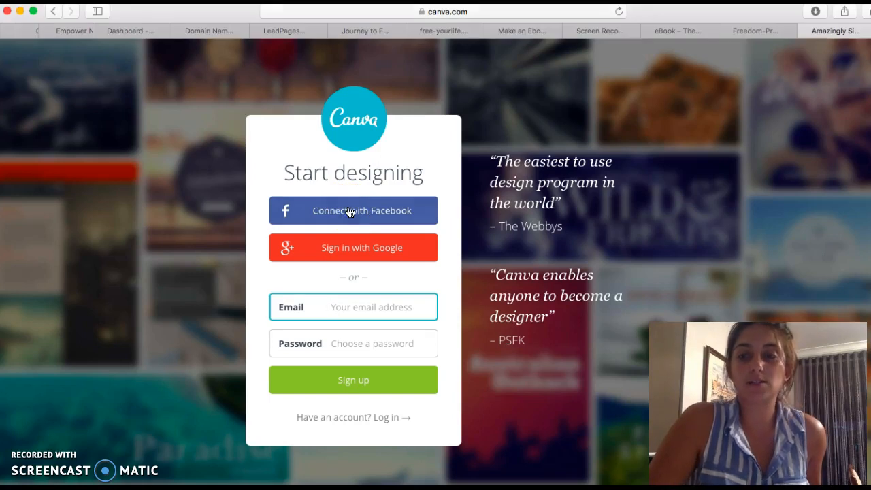
left_click(348, 212)
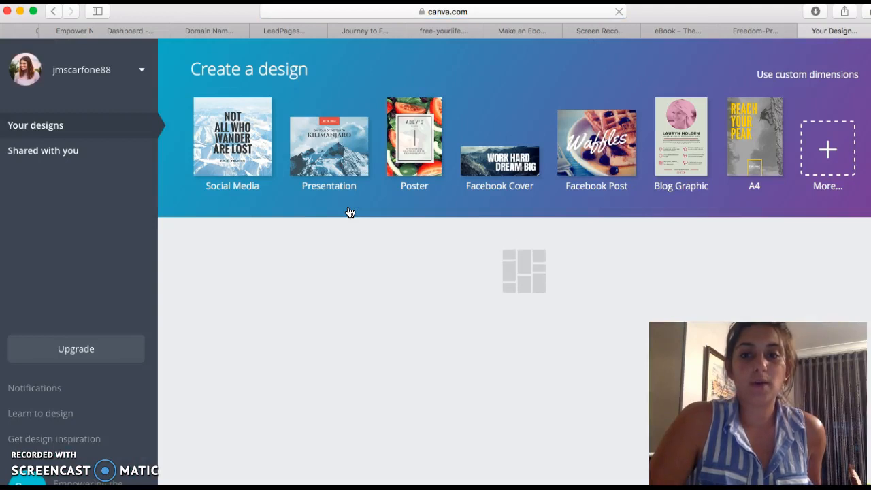
Step: Browse all design types and start a new eBook design from the Blogging & eBooks category
scroll(195, 298, "down", 10)
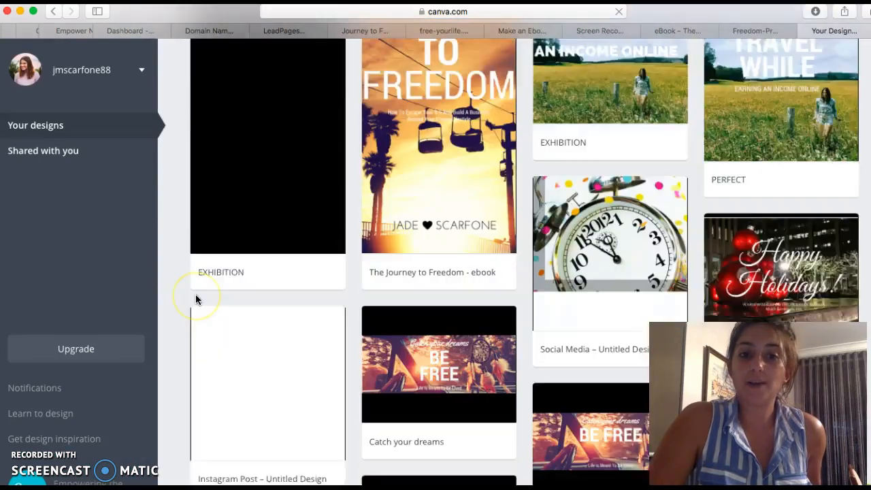
scroll(195, 299, "up", 10)
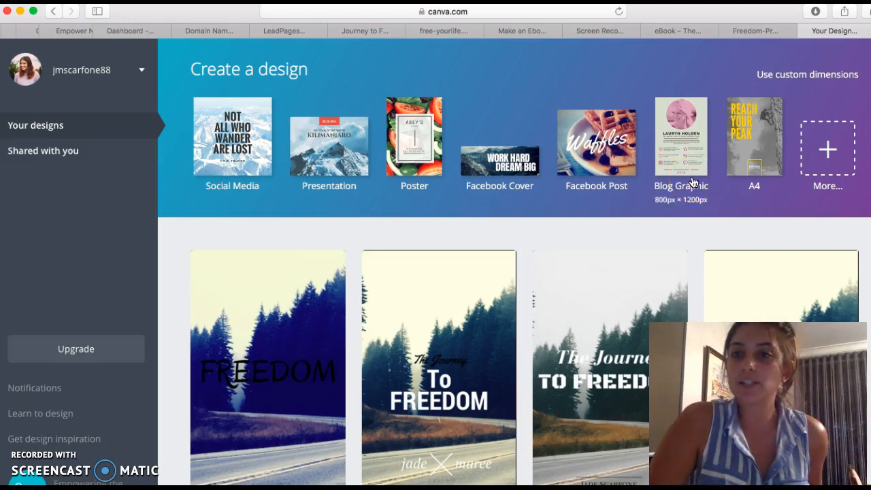
left_click(821, 147)
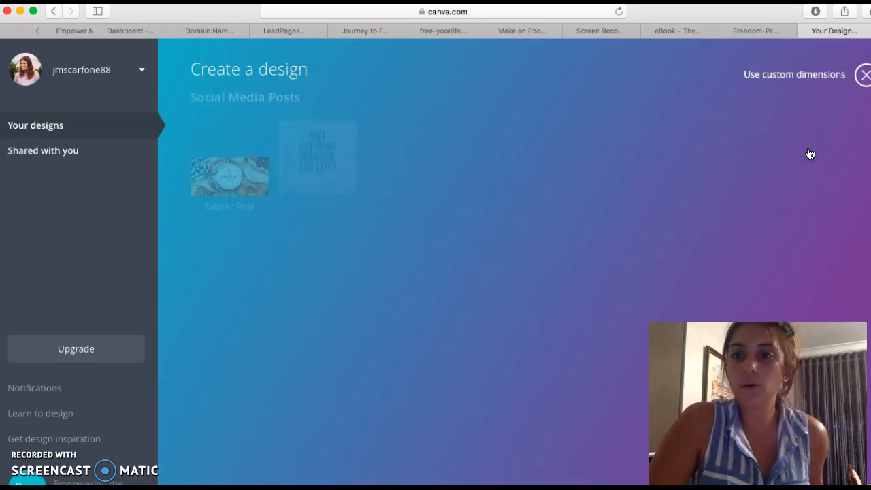
scroll(793, 199, "down", 5)
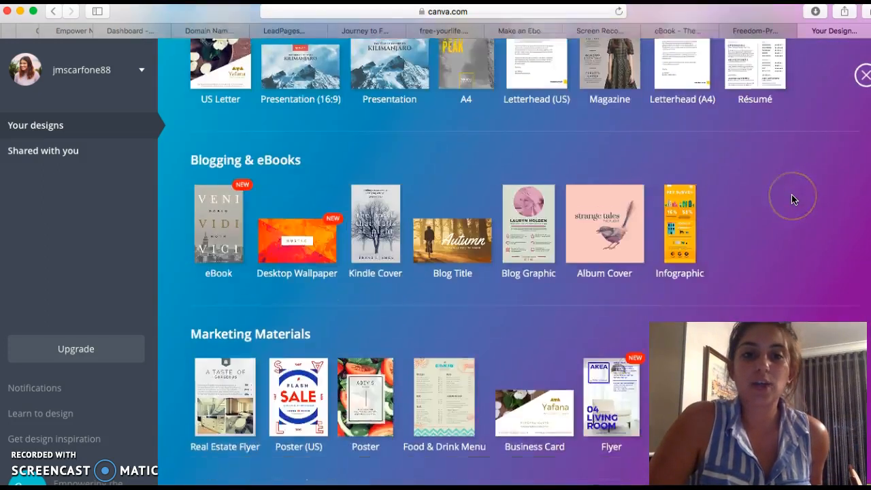
scroll(793, 200, "down", 5)
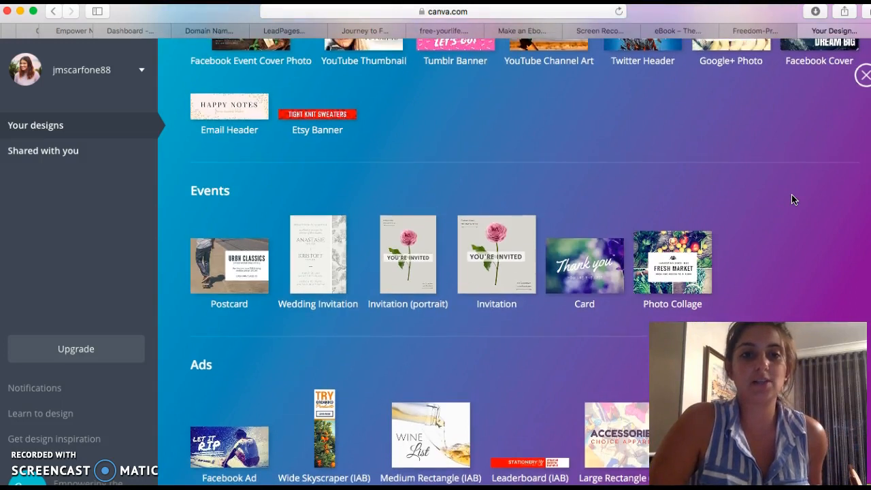
scroll(791, 199, "up", 5)
scroll(791, 198, "up", 3)
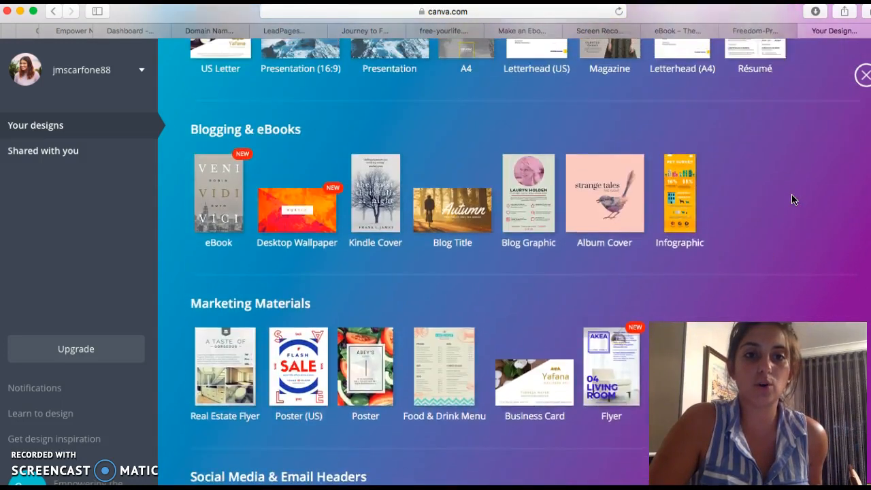
left_click(230, 223)
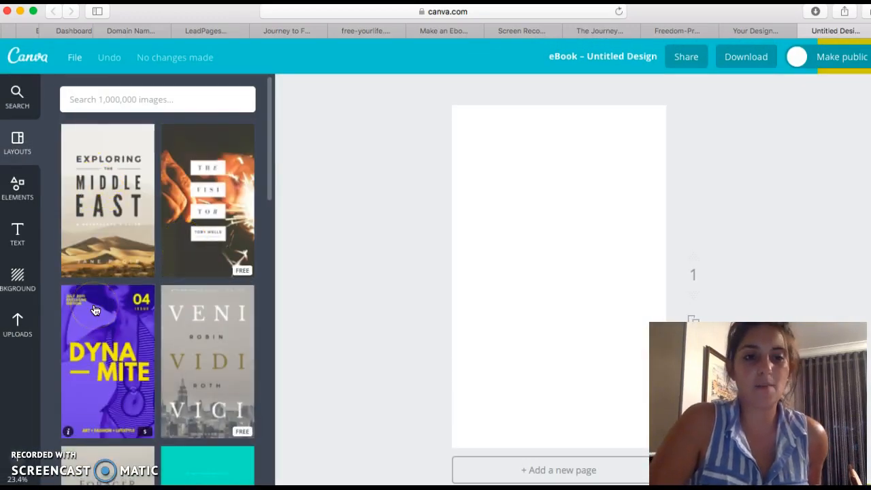
Step: Browse the backgrounds and set the page background to the purple sunset sky over the sea image
scroll(122, 367, "down", 1)
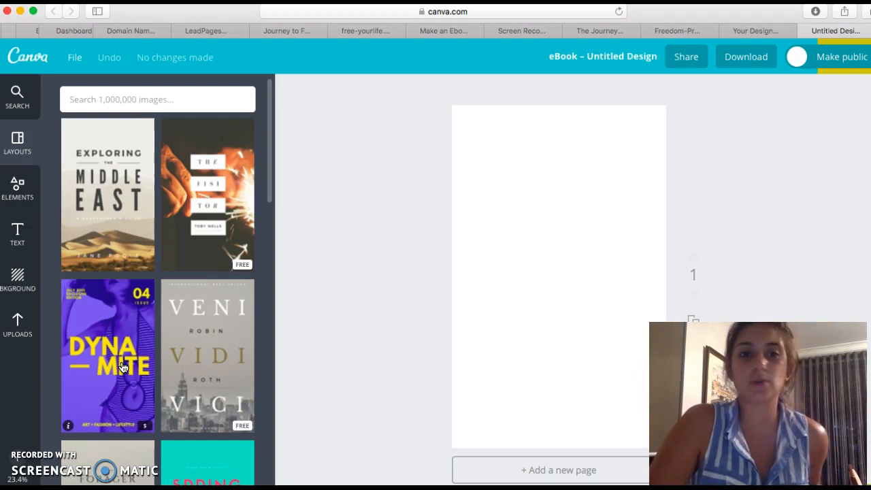
scroll(195, 381, "down", 5)
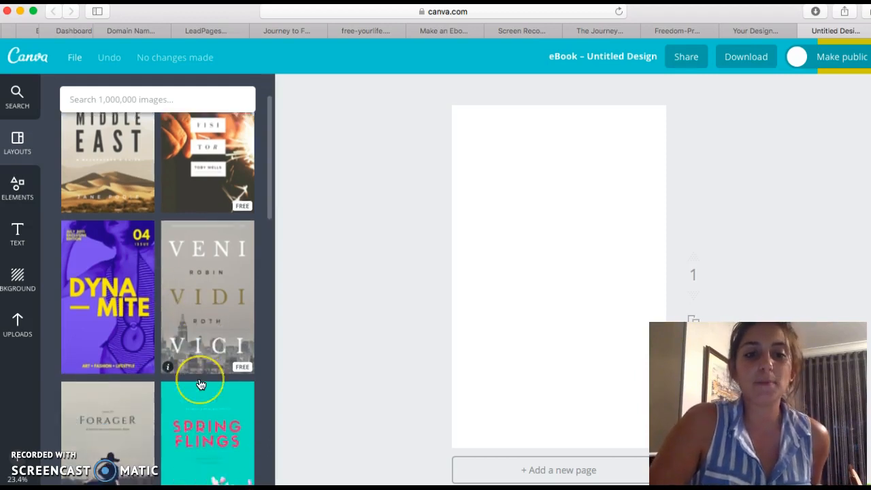
scroll(201, 384, "down", 10)
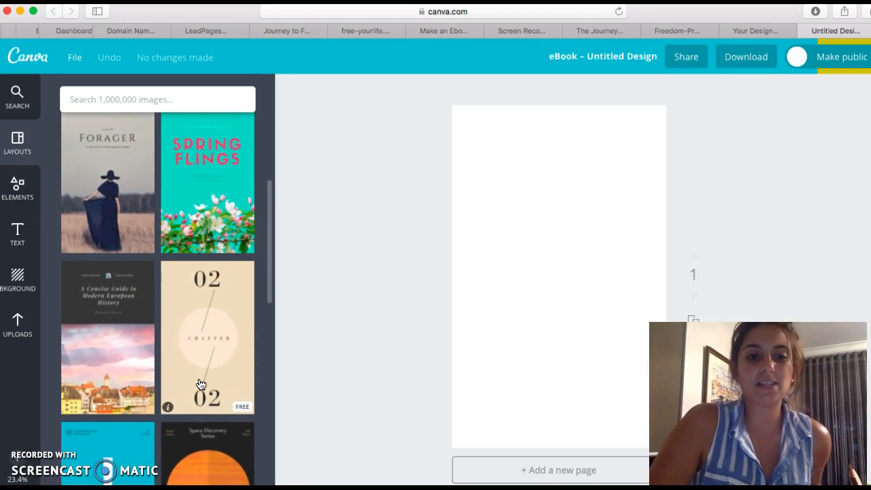
scroll(201, 384, "down", 6)
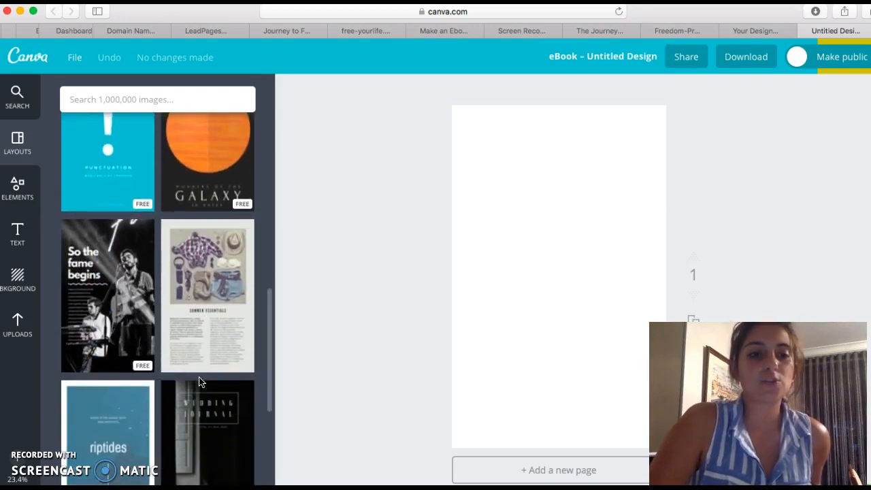
left_click(15, 294)
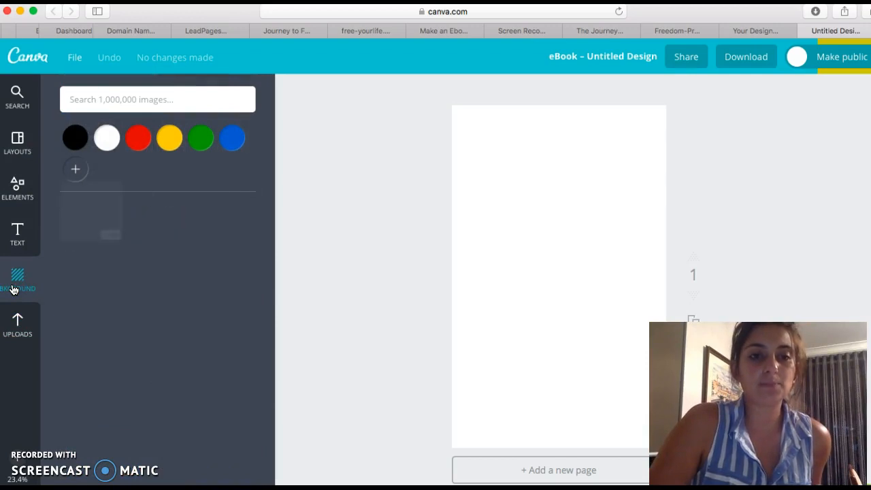
scroll(156, 287, "down", 5)
scroll(158, 287, "down", 10)
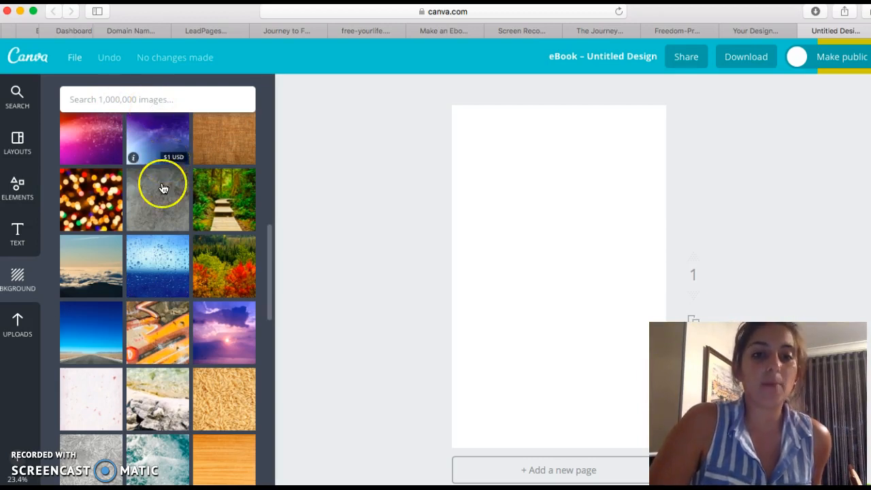
scroll(163, 193, "up", 3)
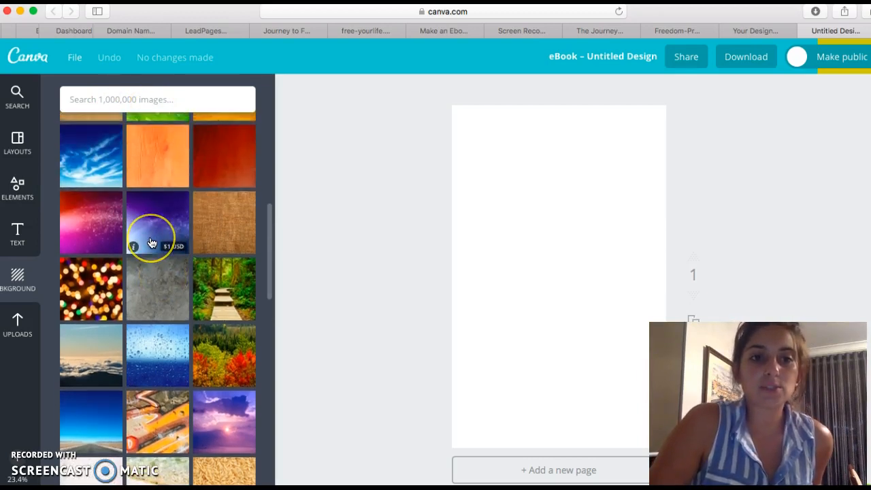
scroll(152, 243, "up", 1)
left_click(211, 299)
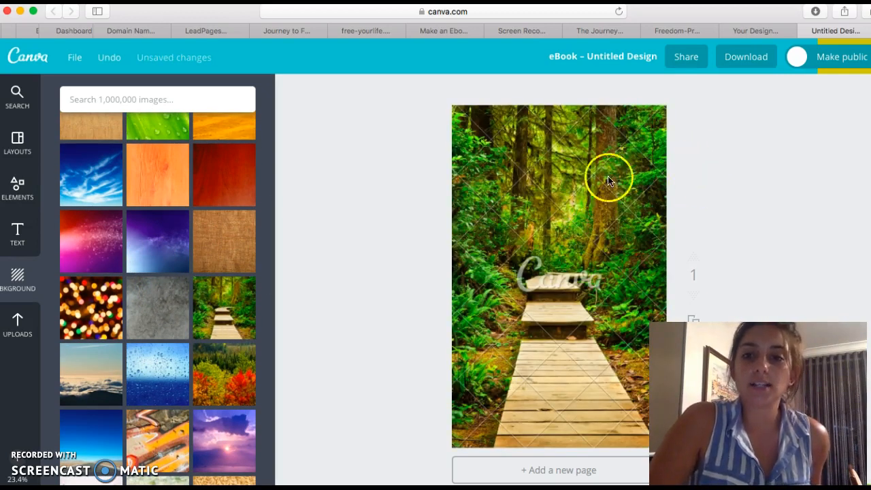
left_click(219, 435)
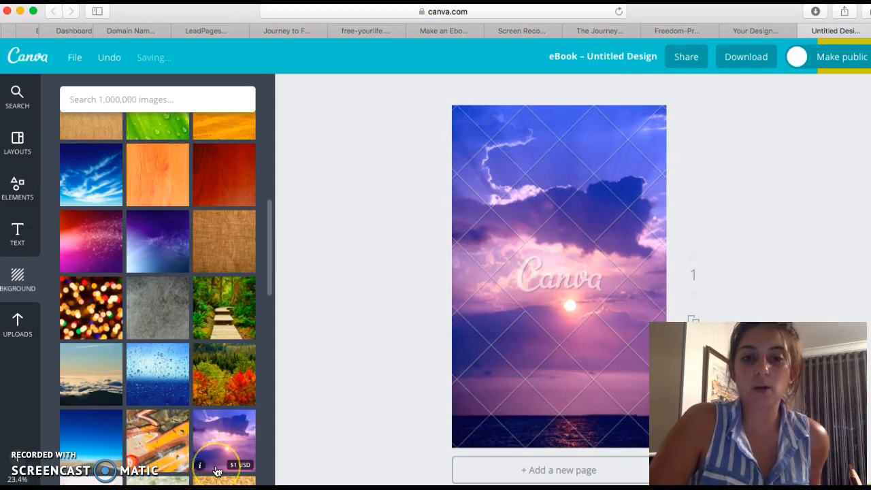
left_click(494, 265)
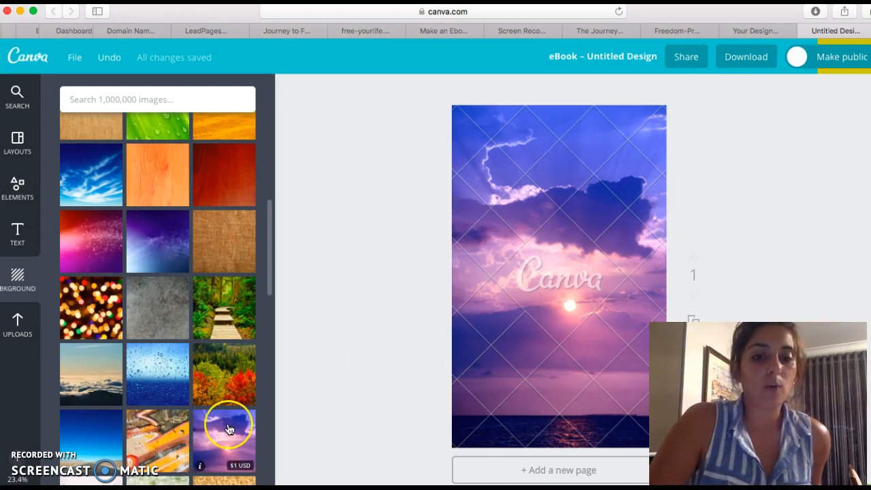
Step: Search the image library for freedom and add the misty forest road photo onto the page
scroll(229, 429, "up", 15)
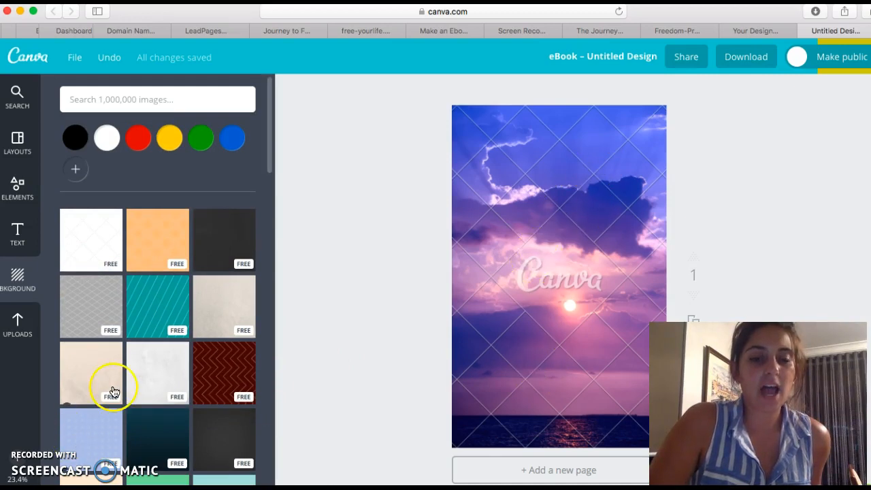
left_click(94, 104)
type("freedom")
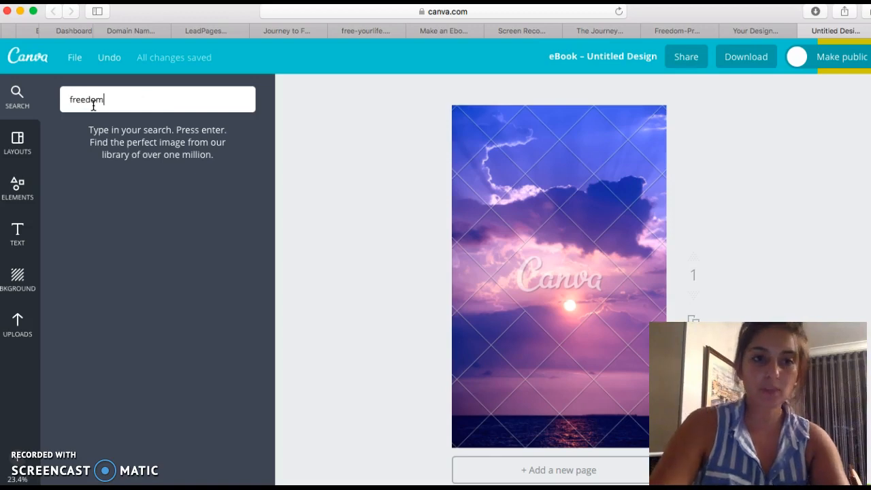
key("Return")
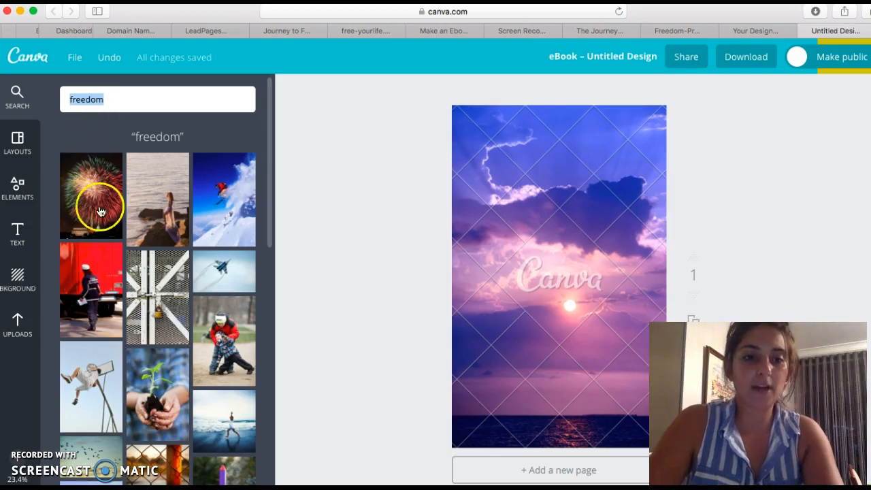
scroll(97, 211, "down", 5)
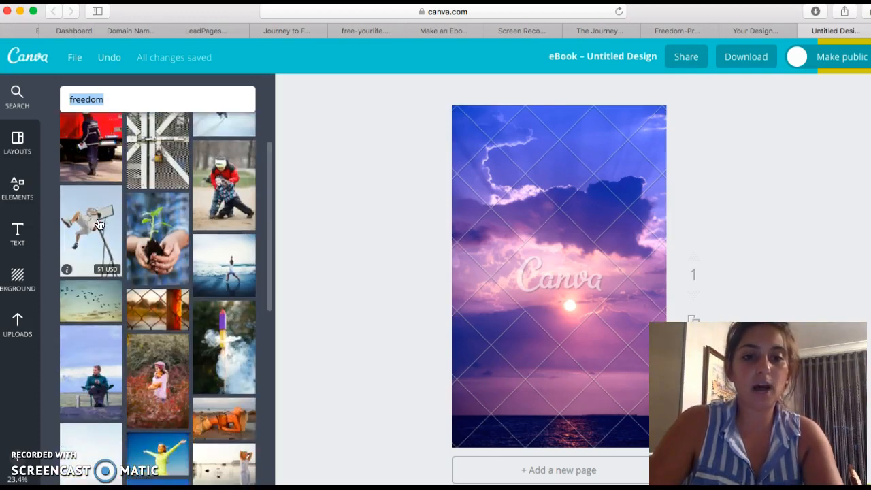
scroll(190, 369, "down", 6)
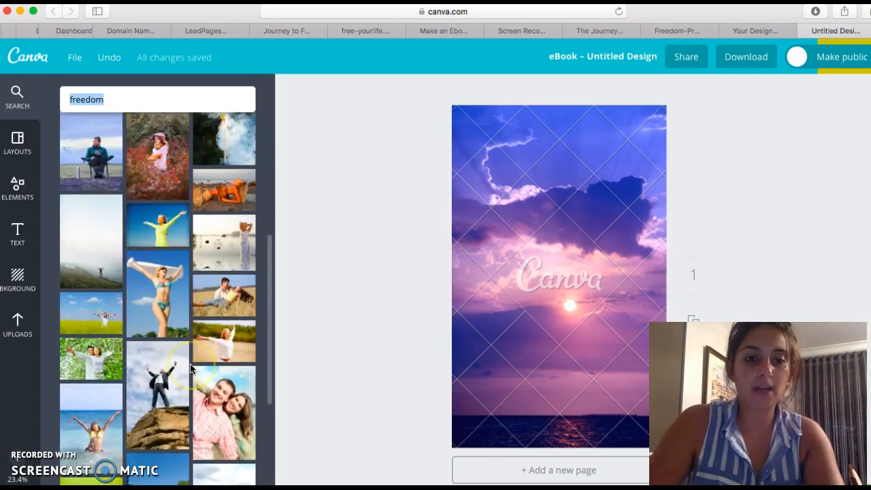
scroll(190, 369, "down", 8)
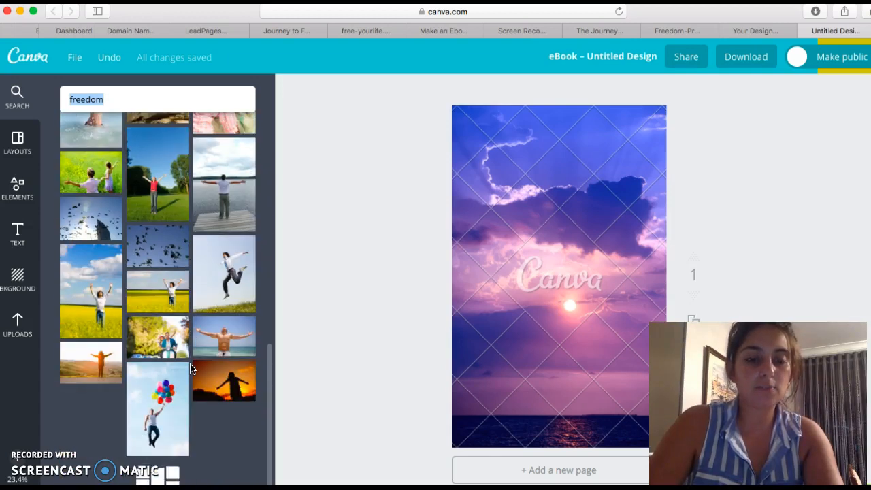
scroll(190, 368, "down", 10)
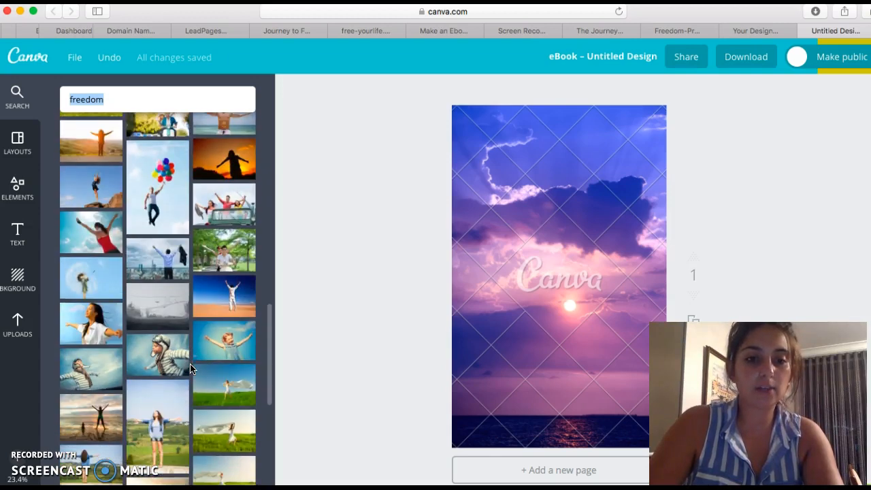
left_click(179, 356)
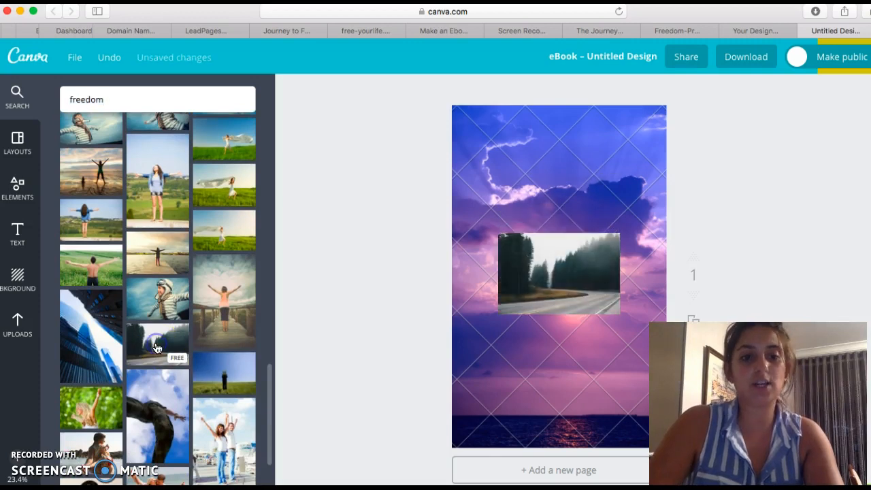
left_click(593, 145)
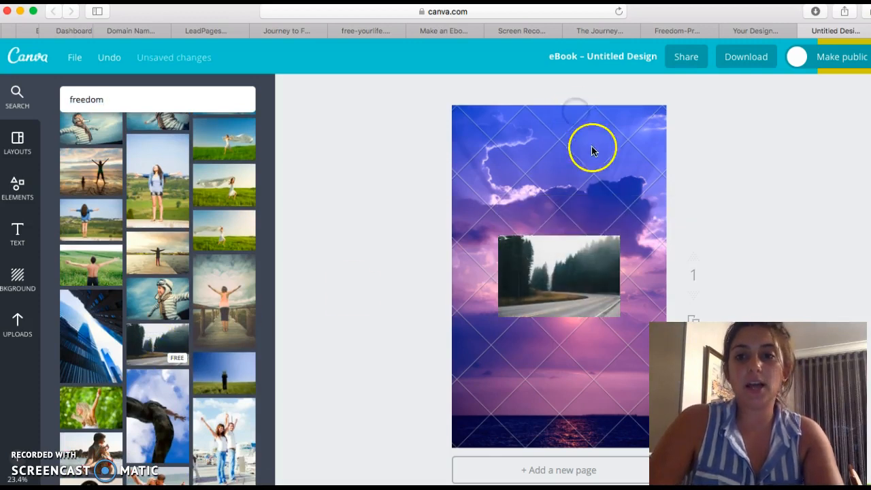
left_click(602, 205)
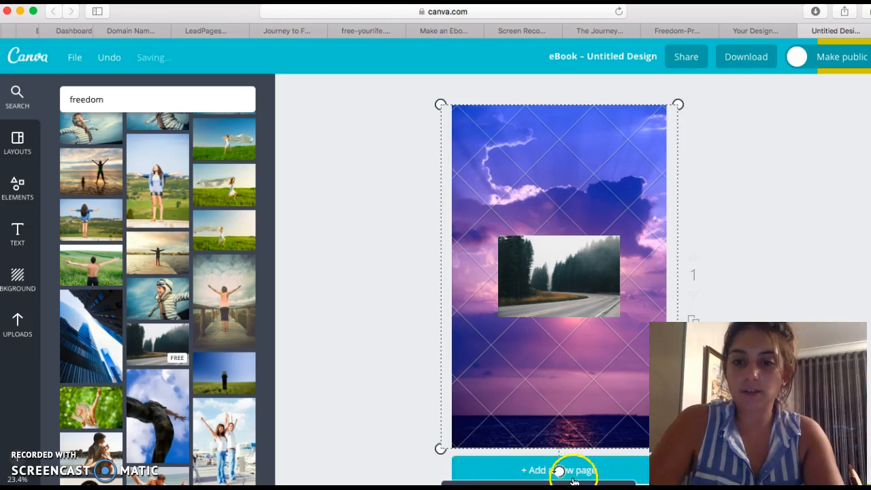
Step: Enlarge the misty forest road photo so it covers the entire page
key("Delete")
left_click(516, 238)
left_click_drag(498, 235, 434, 136)
left_click_drag(620, 175, 686, 57)
left_click_drag(407, 318, 211, 448)
left_click_drag(618, 292, 720, 309)
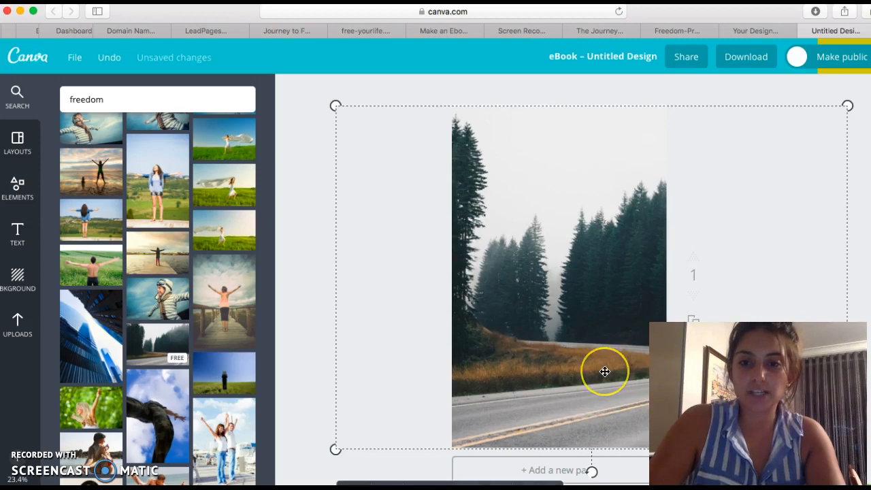
left_click(606, 225)
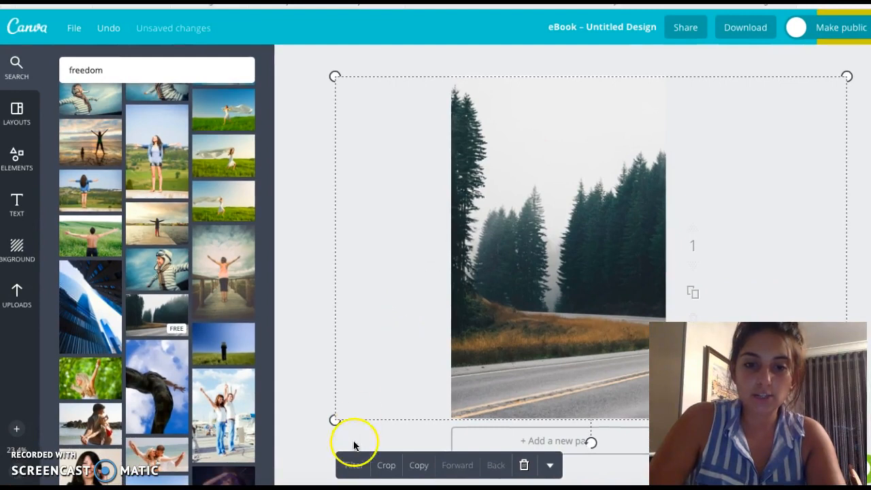
Step: Apply the Epic filter to the forest road photo and open its advanced filter options
left_click(351, 467)
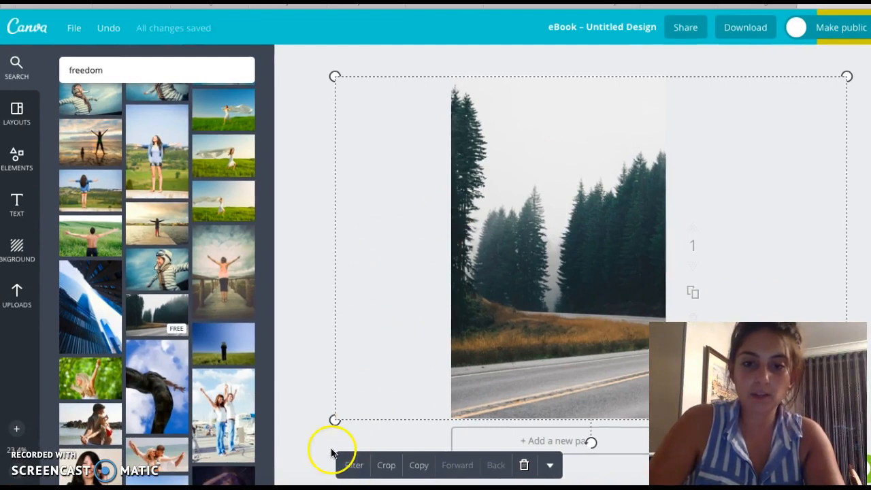
left_click(351, 465)
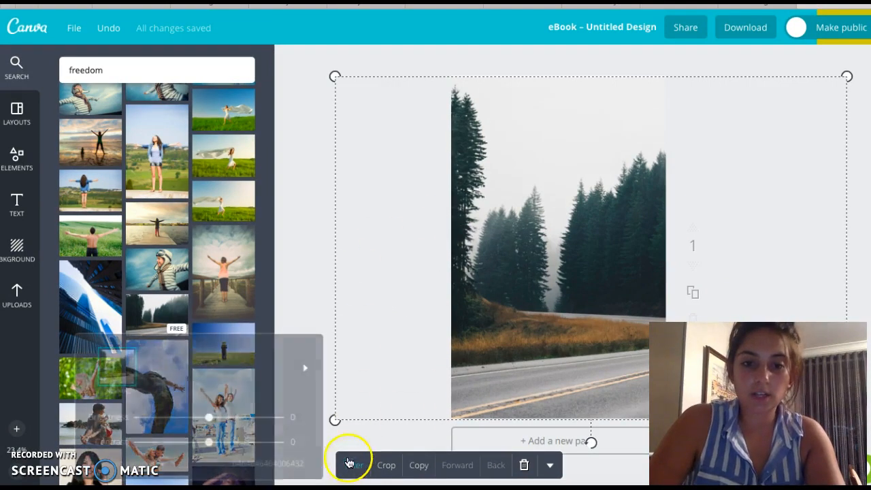
left_click(159, 366)
left_click(280, 371)
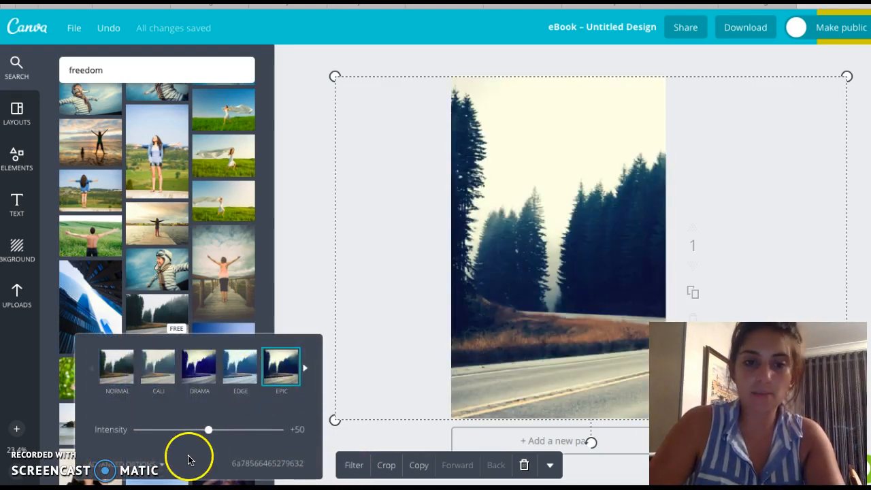
scroll(188, 457, "down", 1)
left_click(164, 467)
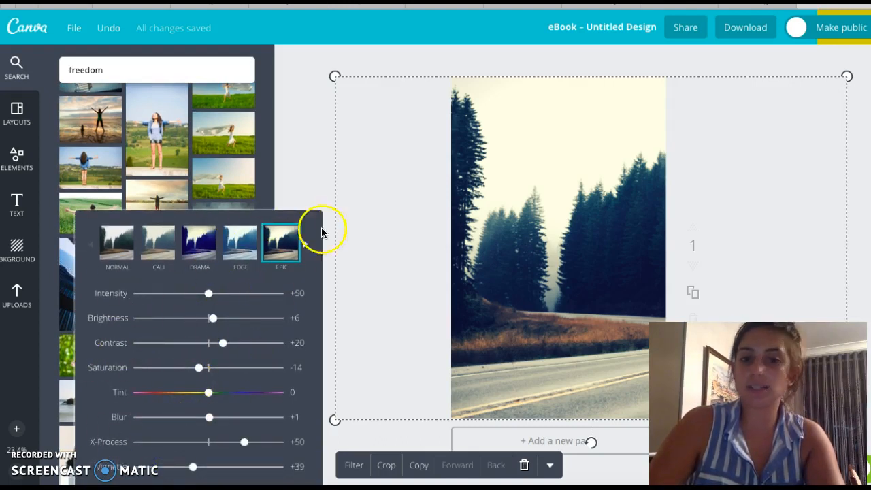
left_click(366, 438)
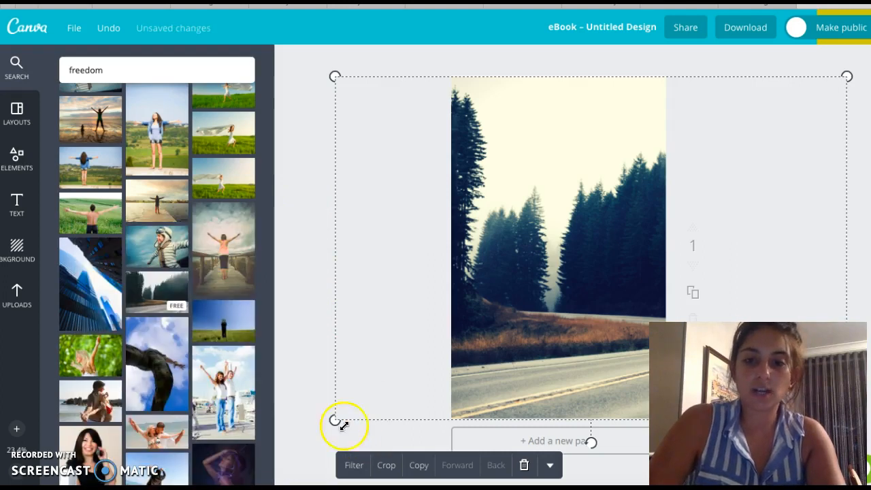
left_click(307, 417)
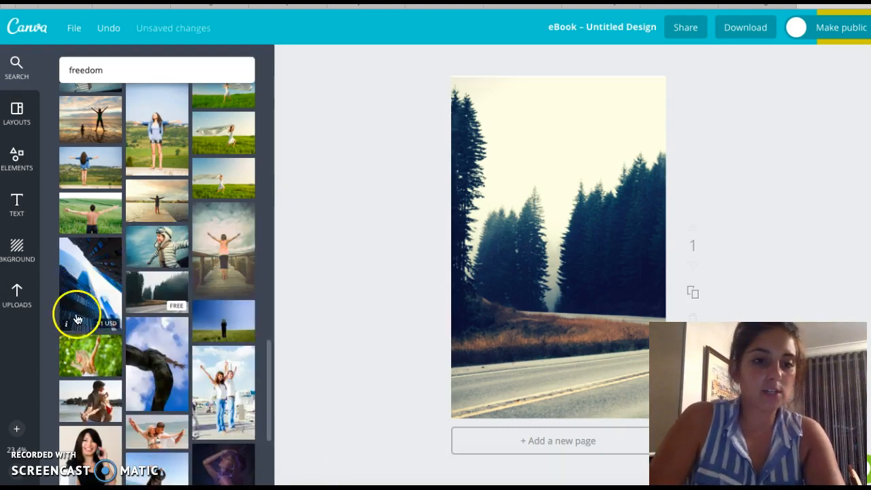
Step: Browse the text templates and add the ACORN text combination onto the page
left_click(15, 208)
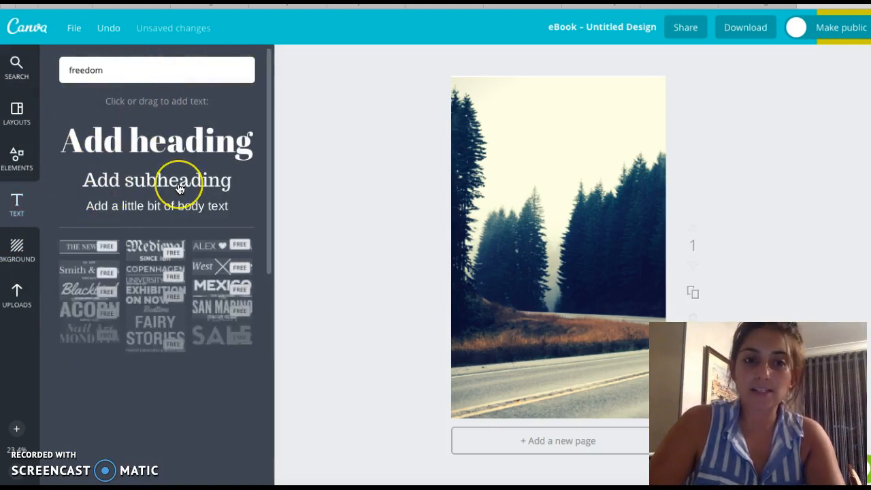
scroll(156, 272, "down", 2)
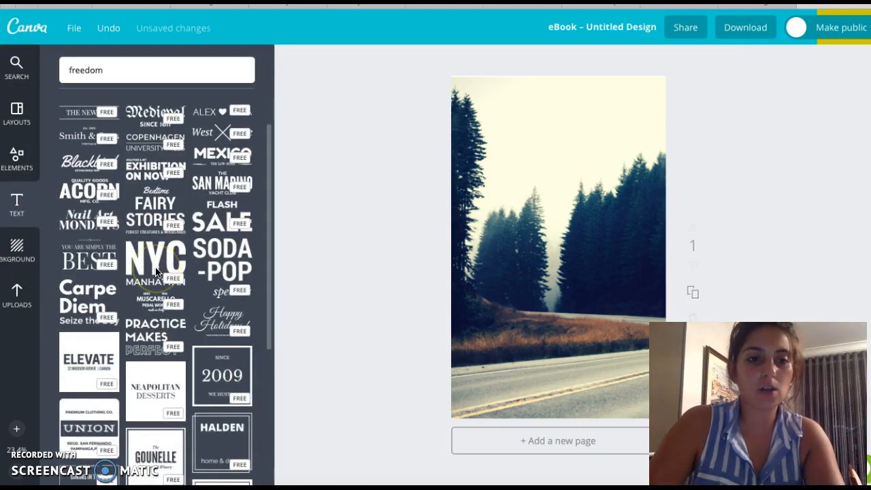
scroll(153, 277, "up", 1)
left_click(83, 266)
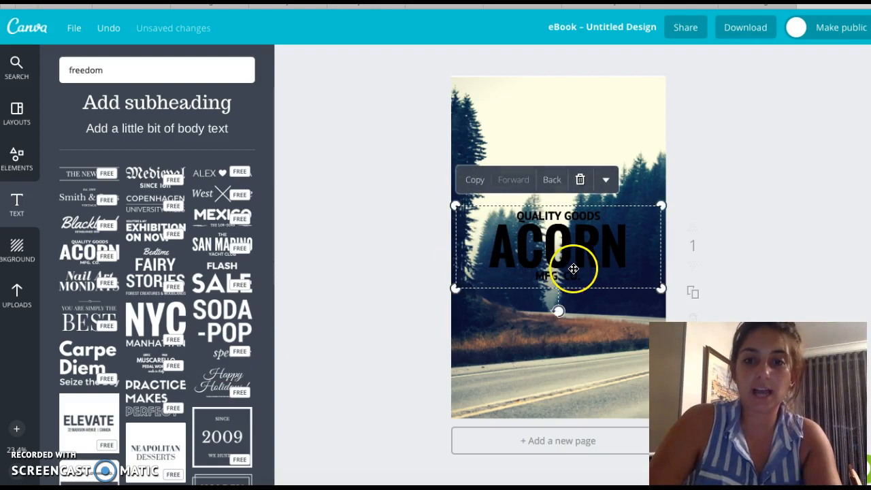
Step: Try to replace the ACORN heading with Freed
left_click(575, 194)
double_click(563, 241)
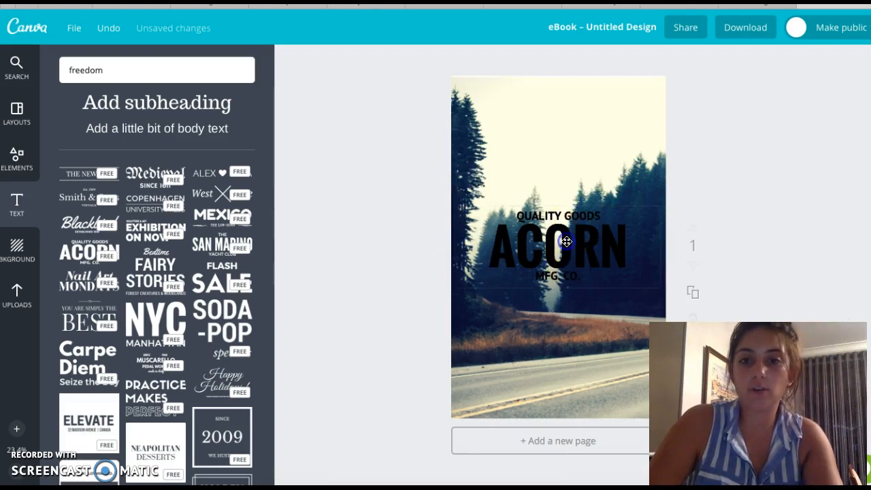
double_click(558, 234)
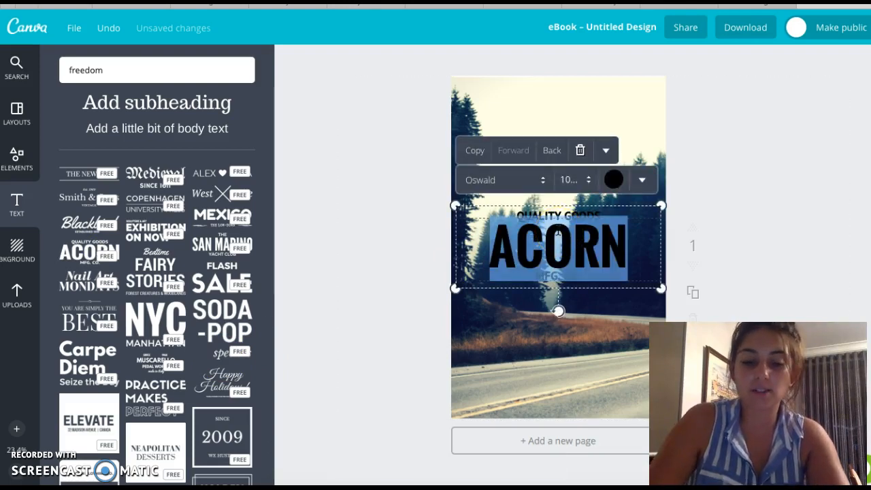
type("Freed")
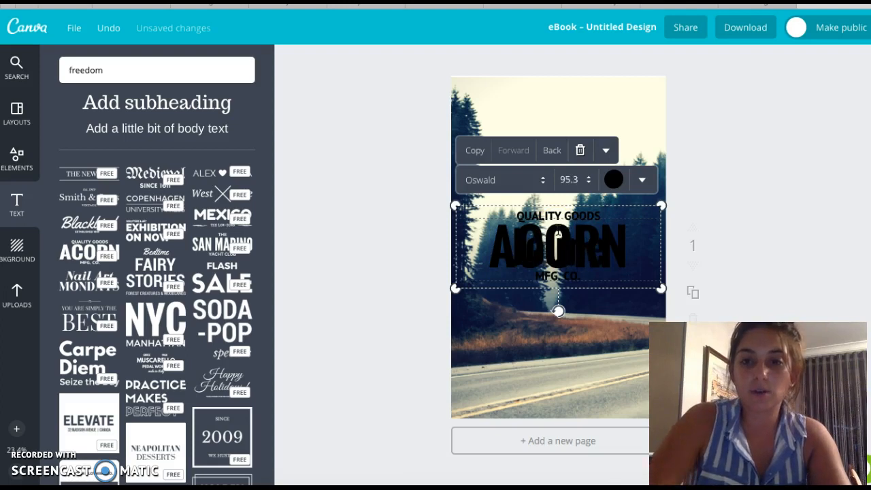
left_click(578, 151)
left_click(555, 267)
Step: Replace the QUALITY GOODS line with The journey
left_click(593, 216)
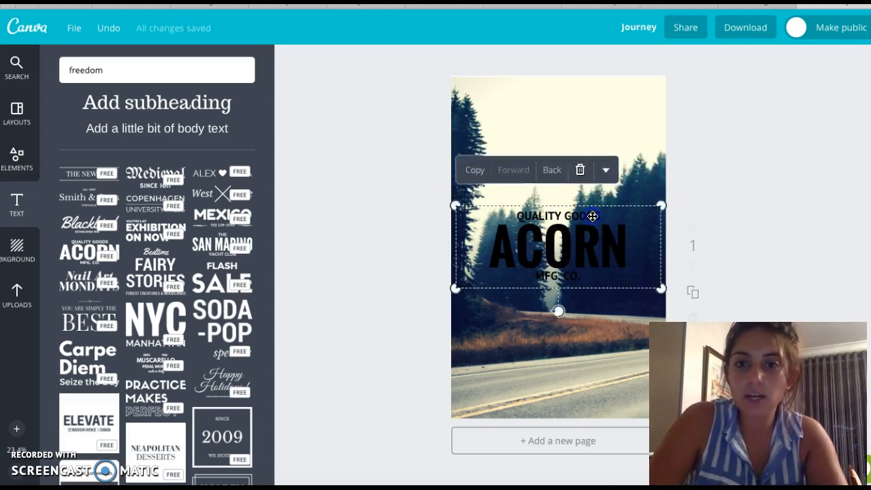
type("The journey")
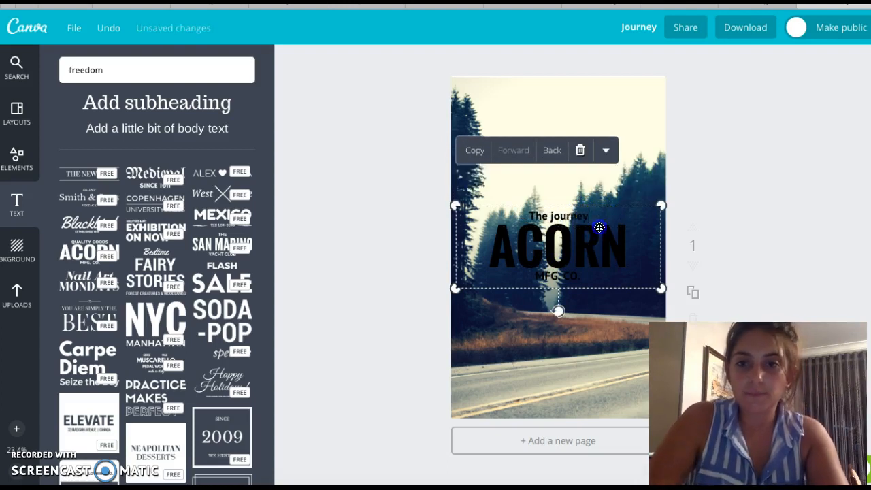
Step: Replace the ACORN heading with to freedom
double_click(600, 228)
type("to f")
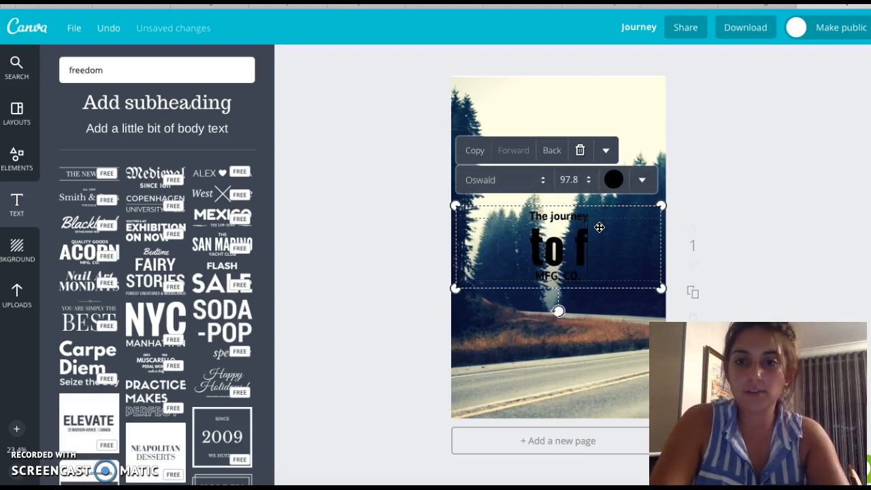
type("reedom")
Step: Delete the MFG. CO. line from the text group
left_click(578, 282)
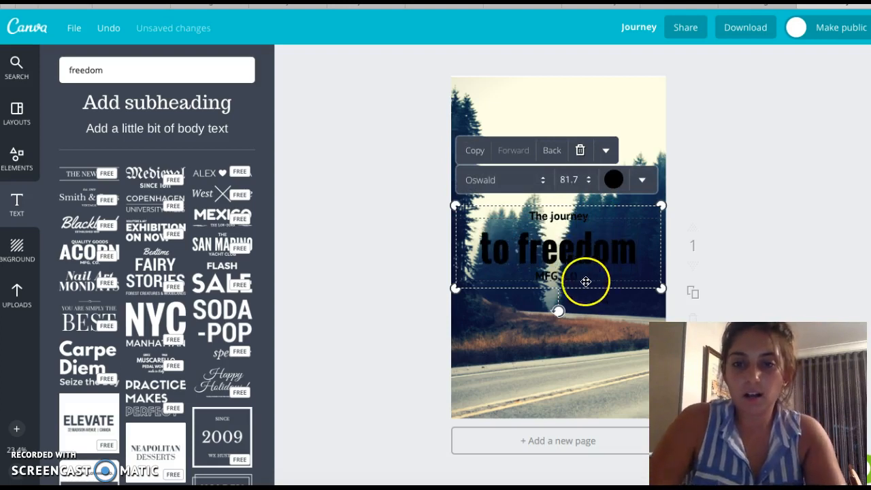
left_click(570, 276)
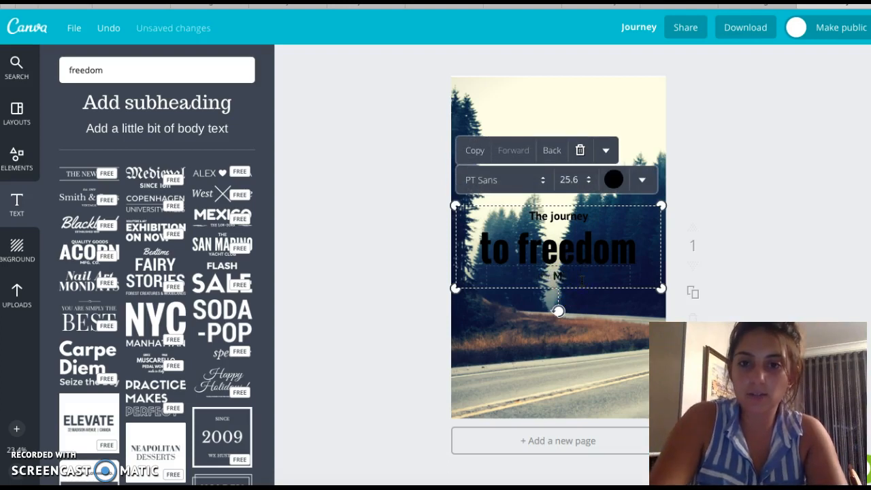
left_click(579, 331)
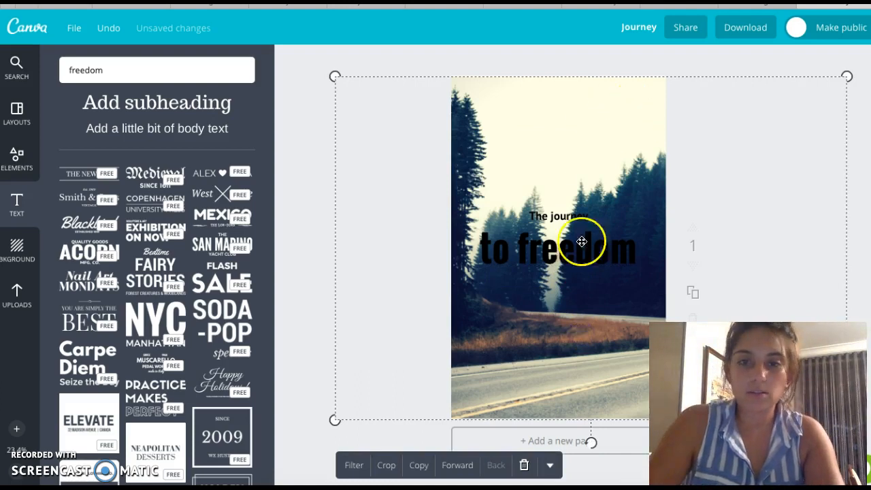
Step: Set the to freedom text colour to white and change its font to Oregano
double_click(549, 257)
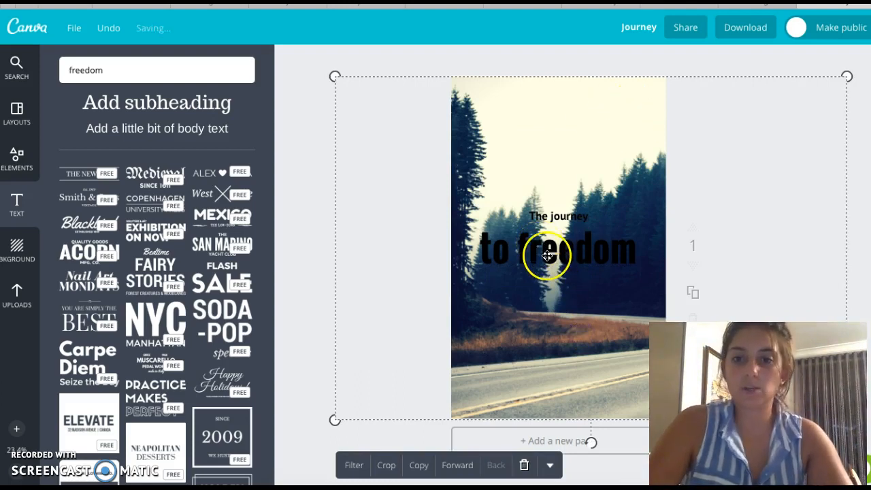
left_click(613, 179)
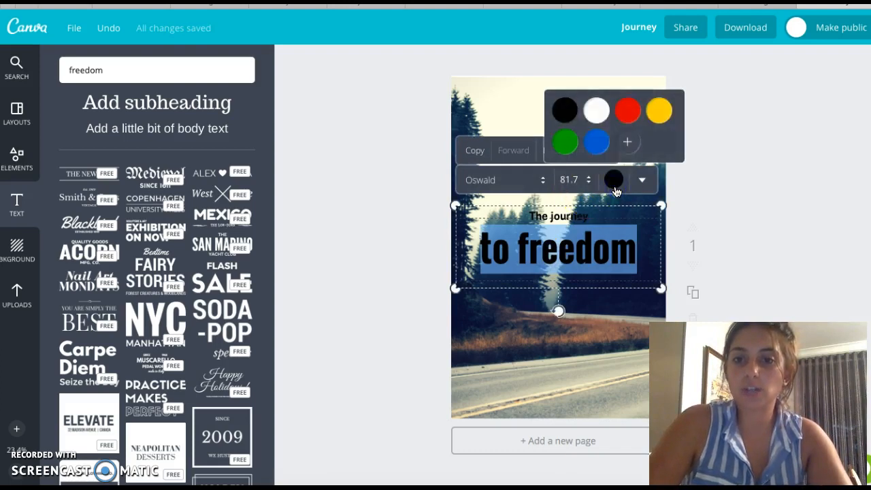
left_click(597, 121)
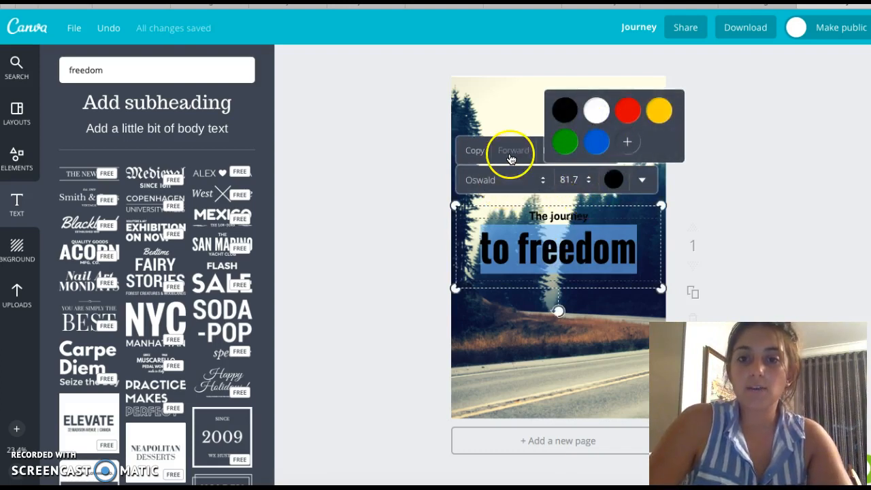
left_click(526, 173)
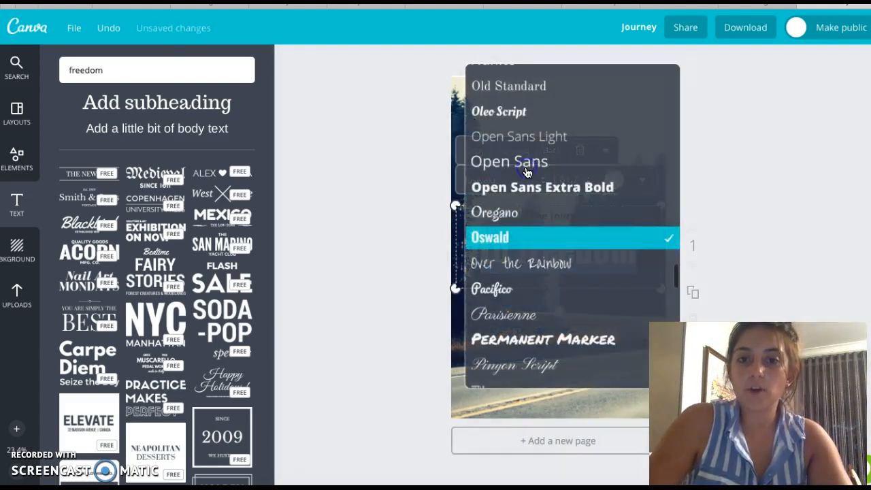
left_click(492, 213)
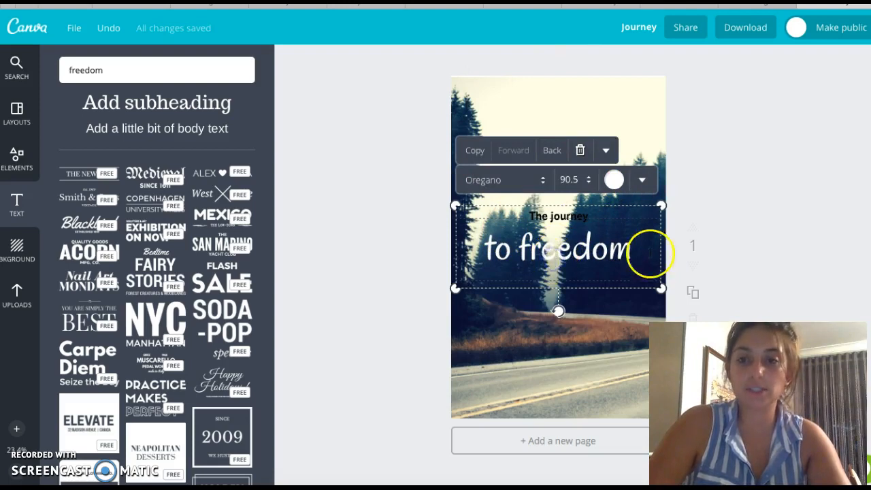
Step: Set the to freedom text to uppercase
left_click(642, 180)
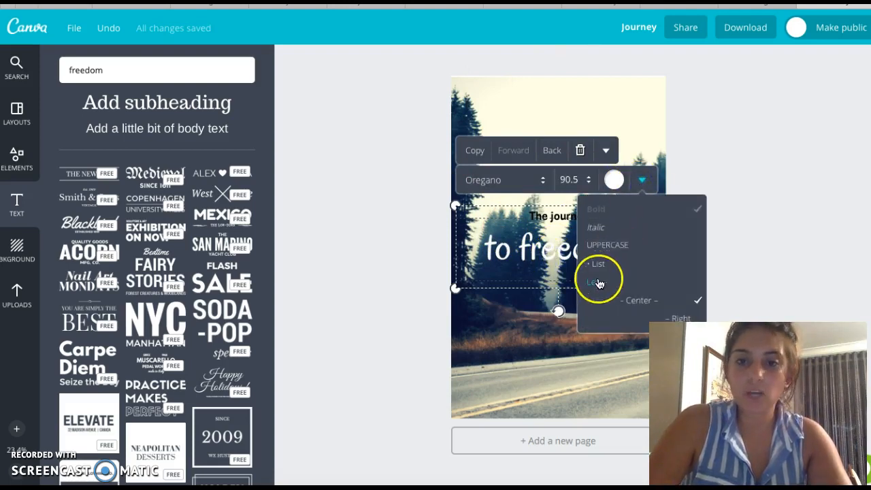
left_click(606, 246)
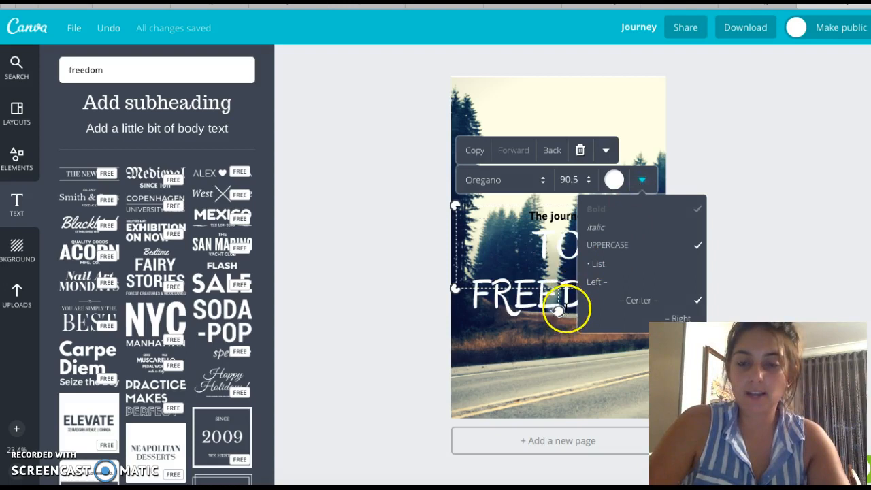
left_click(543, 364)
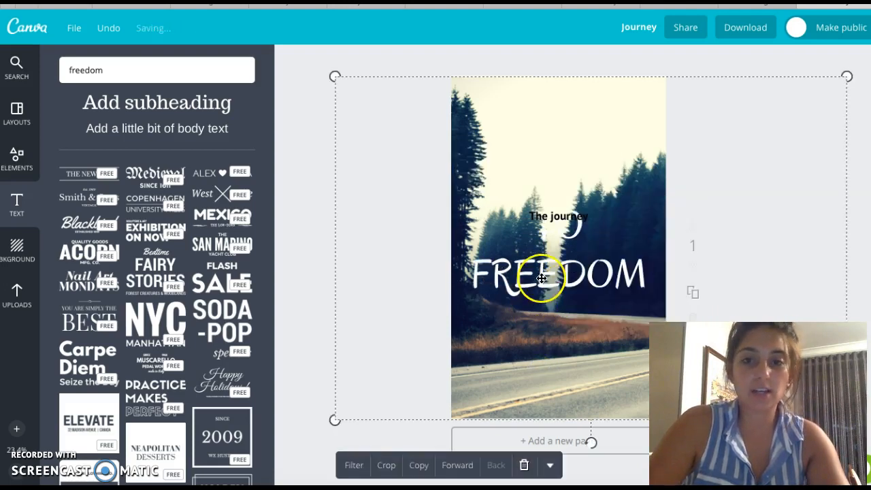
Step: Move the title text group slightly up and turn off uppercase on the to freedom text
left_click_drag(559, 217, 559, 210)
left_click(558, 210)
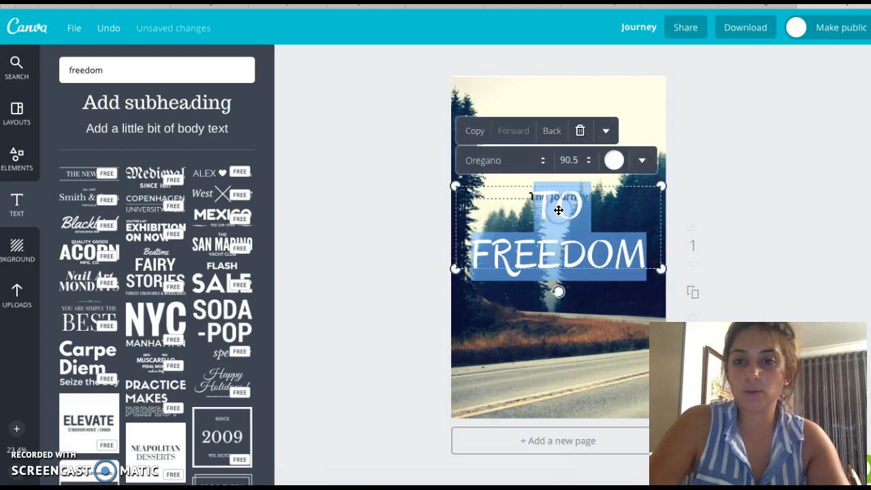
left_click(641, 161)
left_click(623, 224)
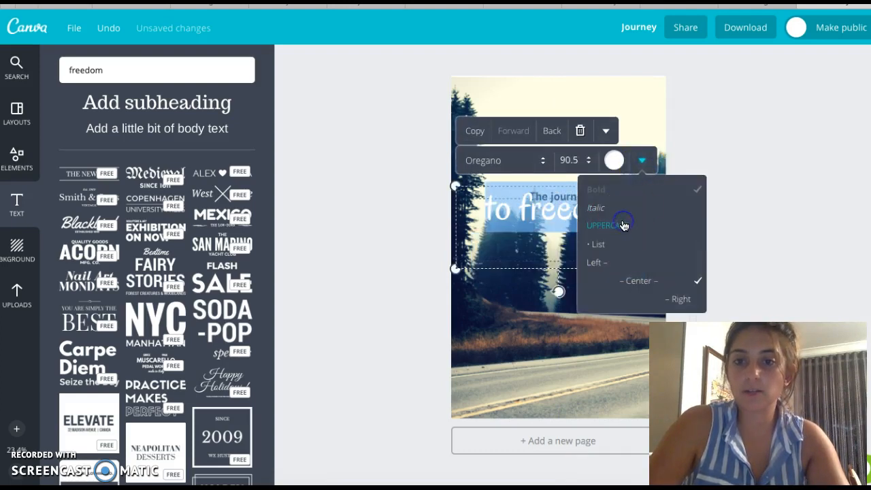
left_click(558, 241)
left_click(564, 208)
left_click(560, 327)
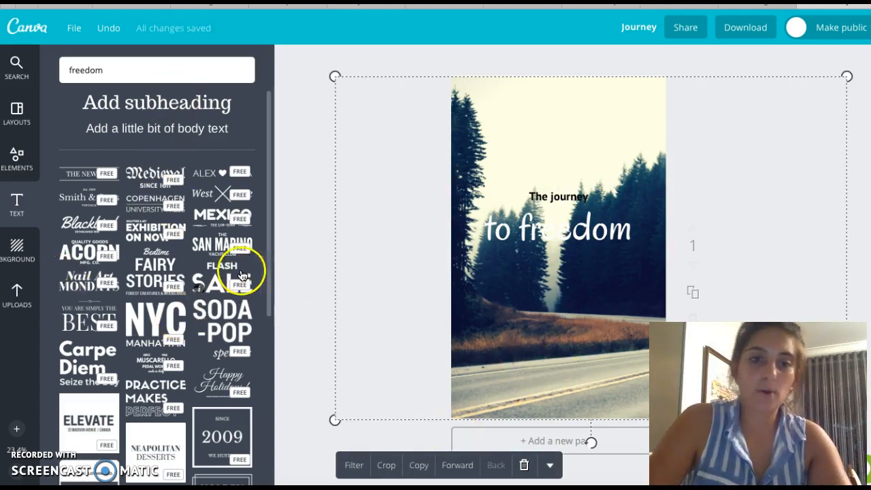
Step: Add the SAN MARINO YACHT CLUB text template and position it near the bottom of the page
left_click(210, 238)
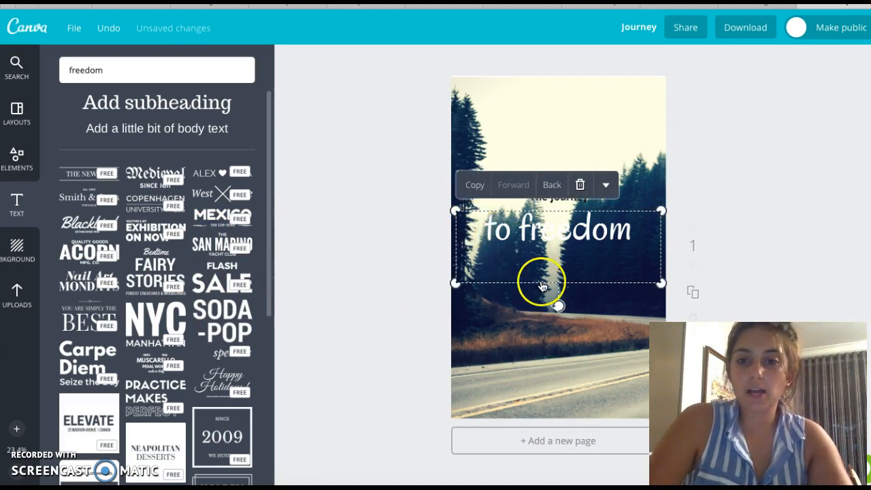
left_click_drag(538, 379, 561, 403)
left_click_drag(467, 334, 518, 352)
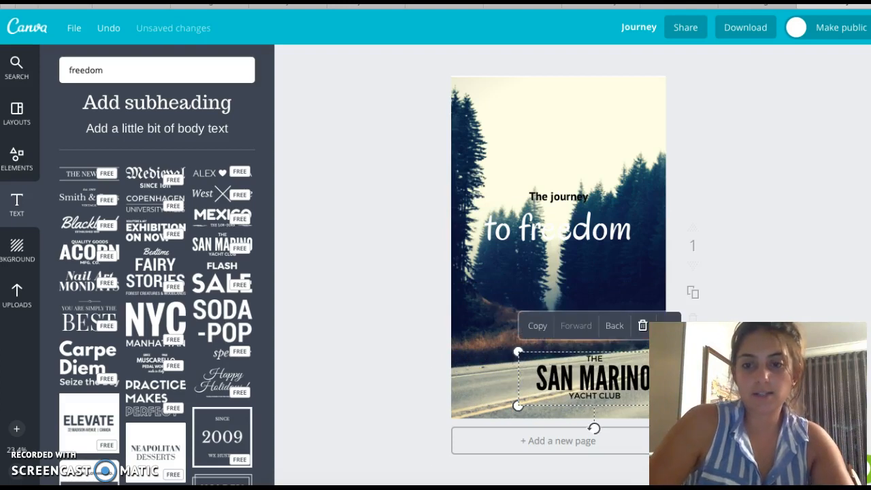
left_click(616, 391)
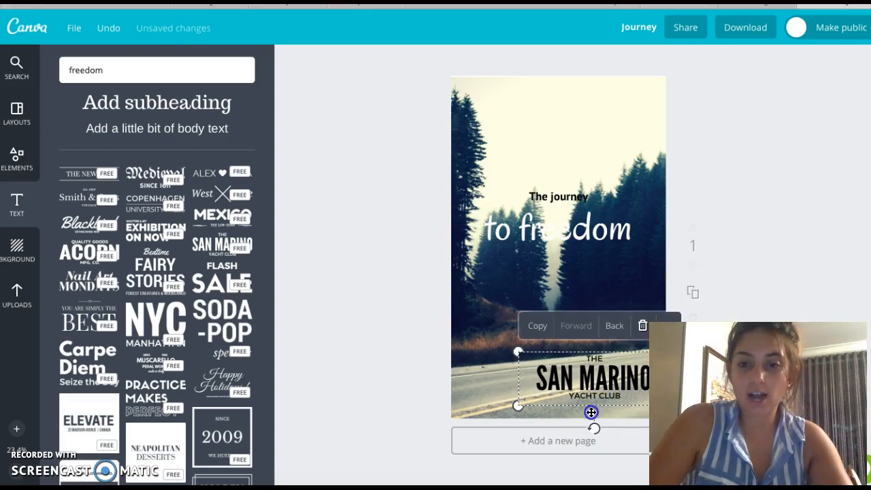
left_click_drag(591, 396, 568, 407)
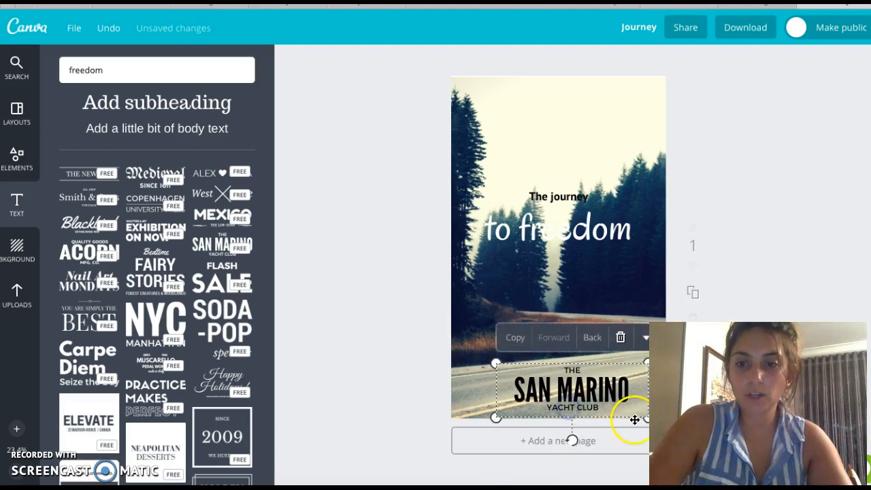
Step: Resize the SAN MARINO YACHT CLUB text slightly and add a new blank page
left_click_drag(647, 418, 633, 411)
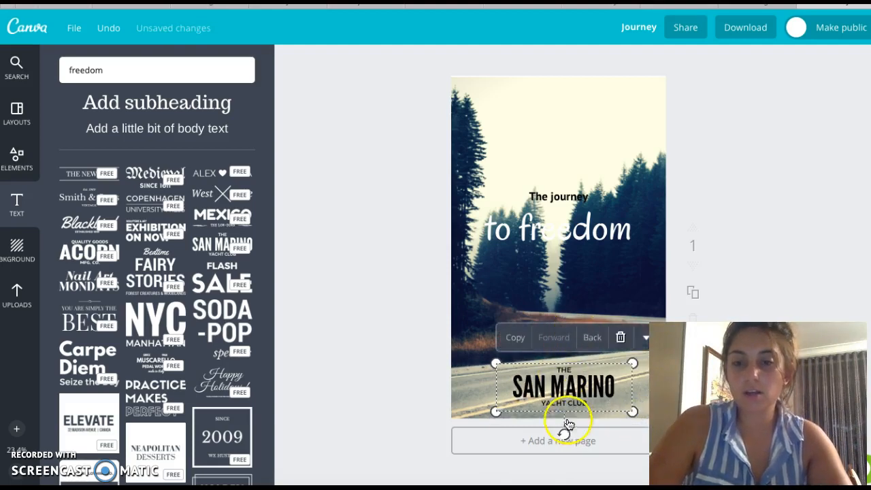
left_click(583, 441)
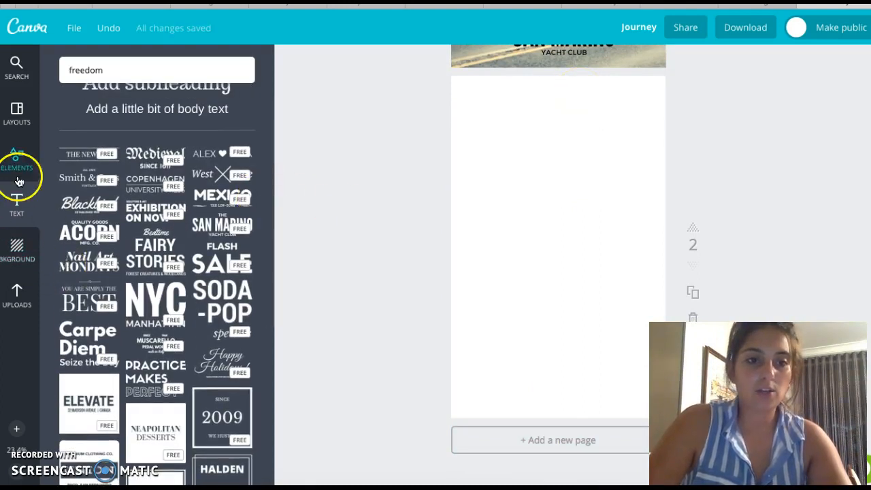
left_click(3, 128)
scroll(73, 229, "down", 5)
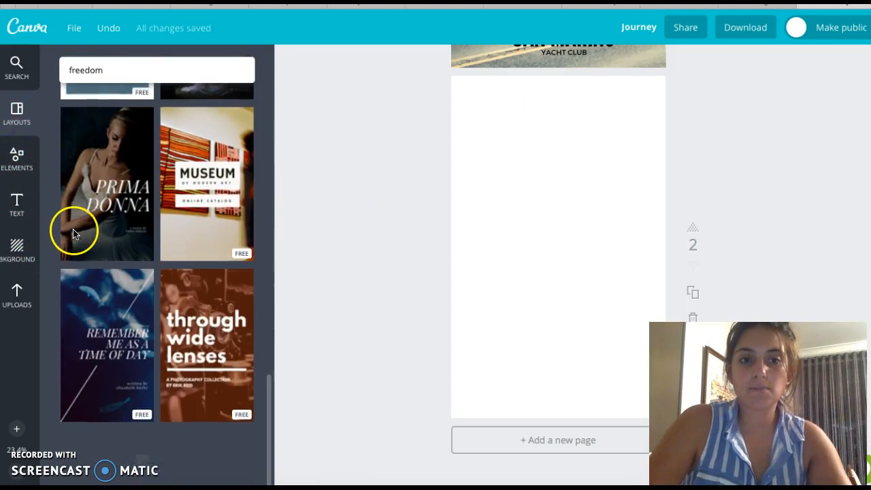
scroll(169, 303, "down", 10)
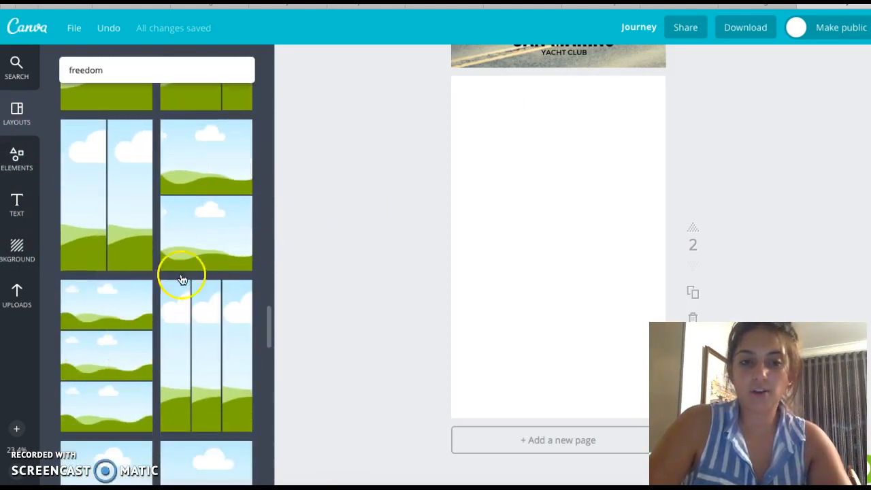
scroll(202, 276, "down", 5)
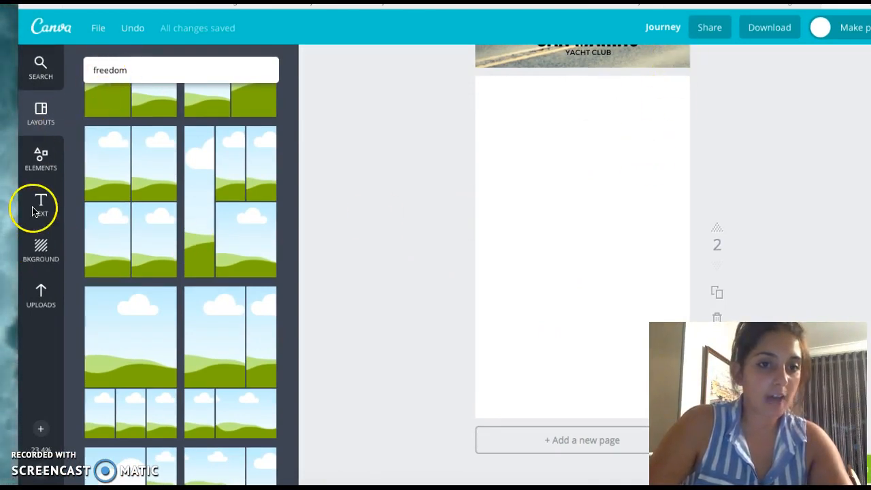
left_click(42, 172)
left_click(120, 226)
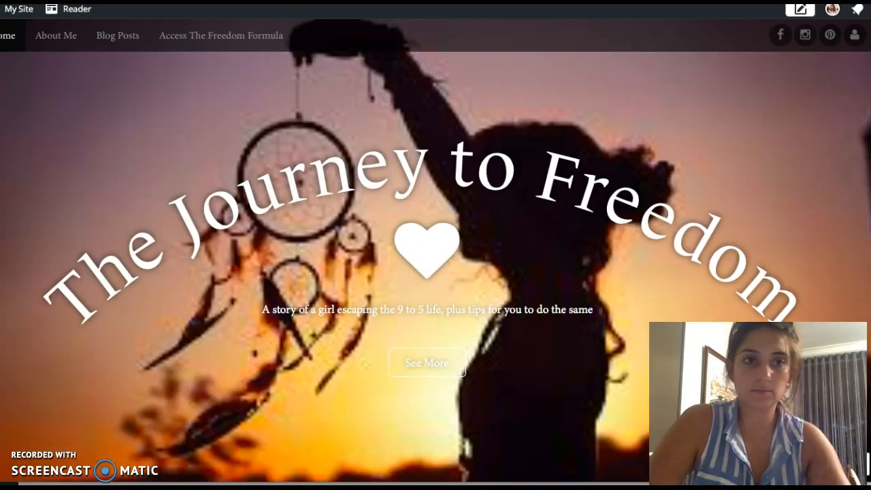
key("super+w")
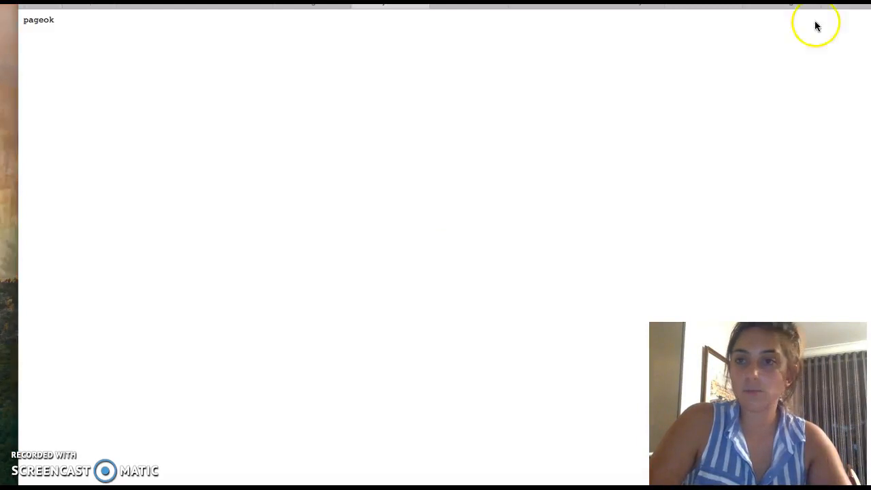
left_click(849, 6)
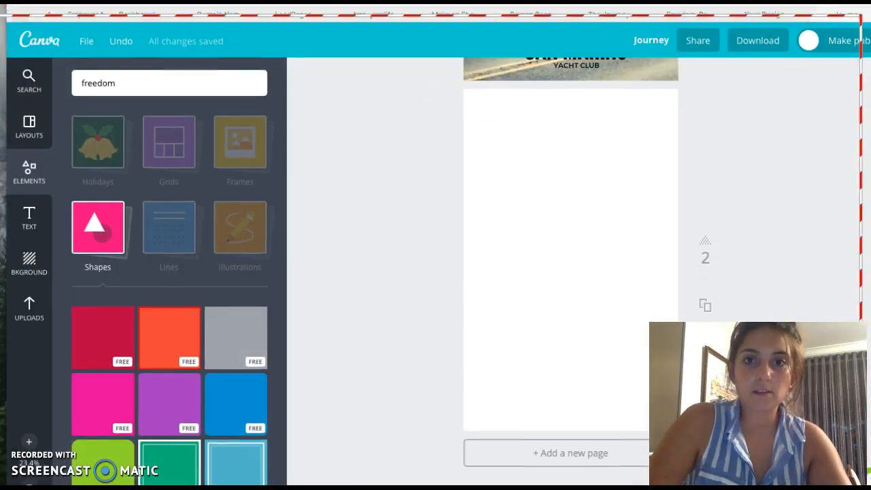
Step: Browse the Shapes elements category
left_click(105, 273)
left_click(96, 262)
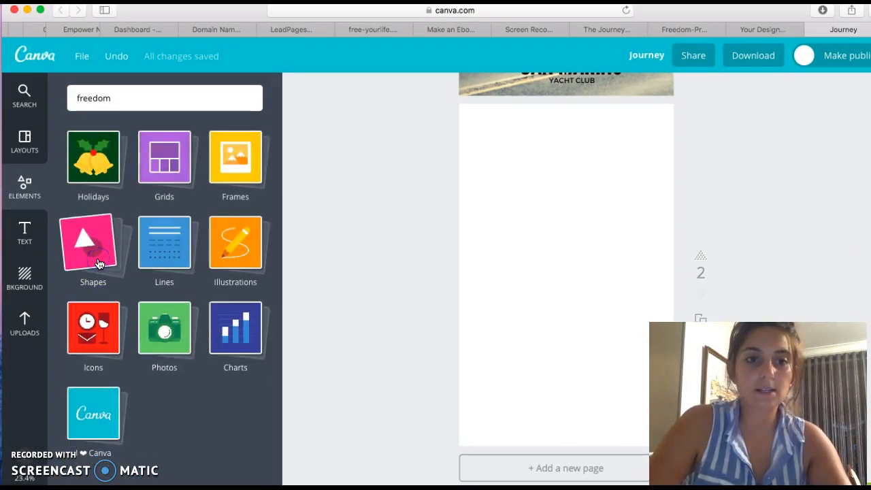
left_click(99, 263)
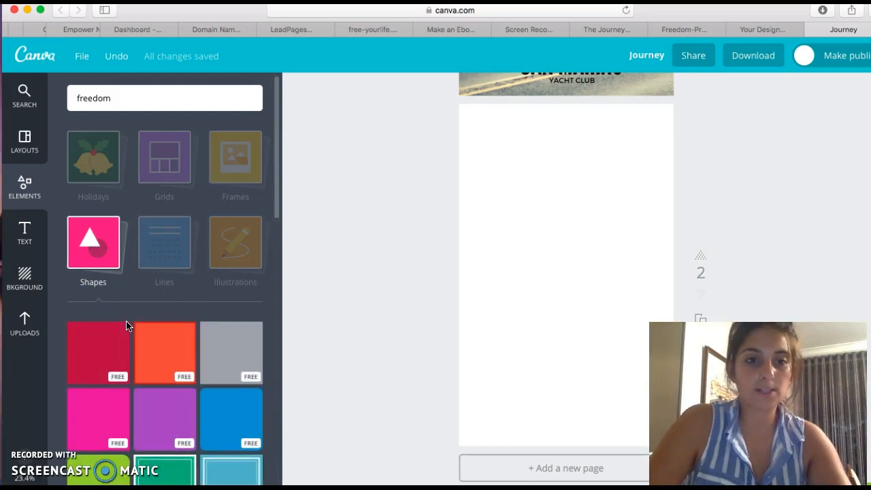
scroll(126, 326, "down", 3)
scroll(126, 326, "down", 10)
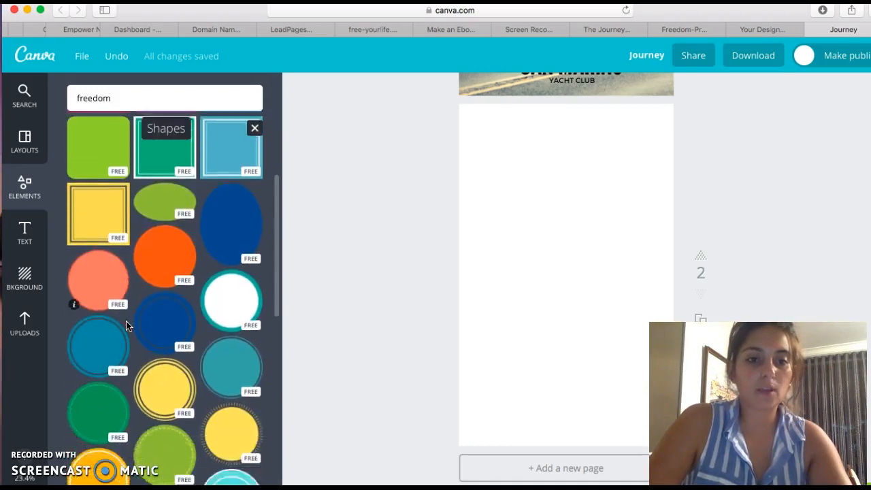
scroll(125, 326, "up", 3)
scroll(126, 326, "up", 10)
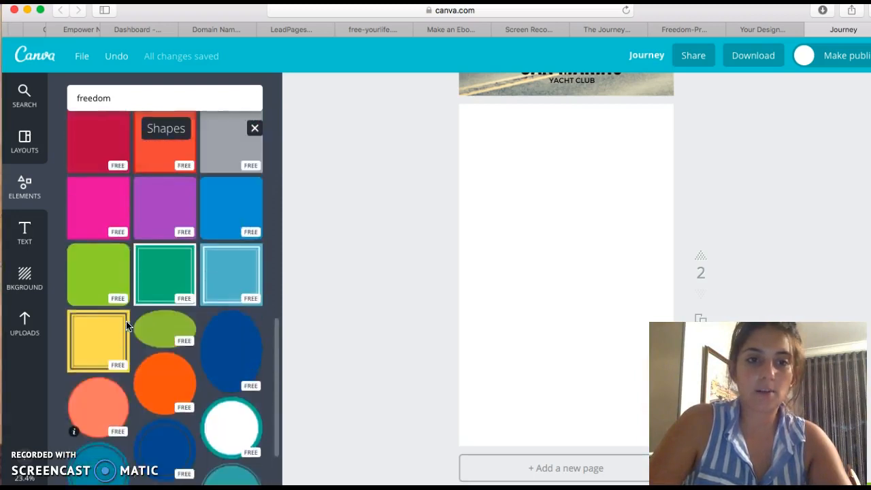
Step: Search elements for rectangle and add a thin rectangular outline frame to page 2
left_click(118, 100)
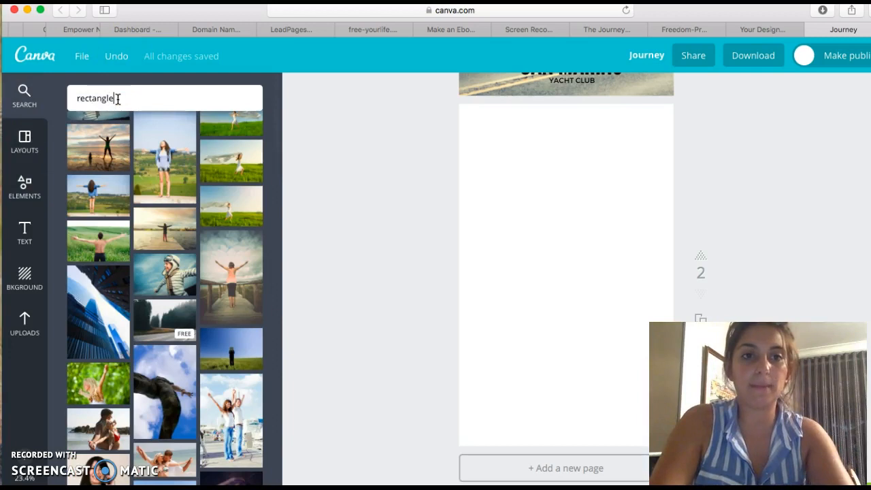
type("rectangle")
key("Return")
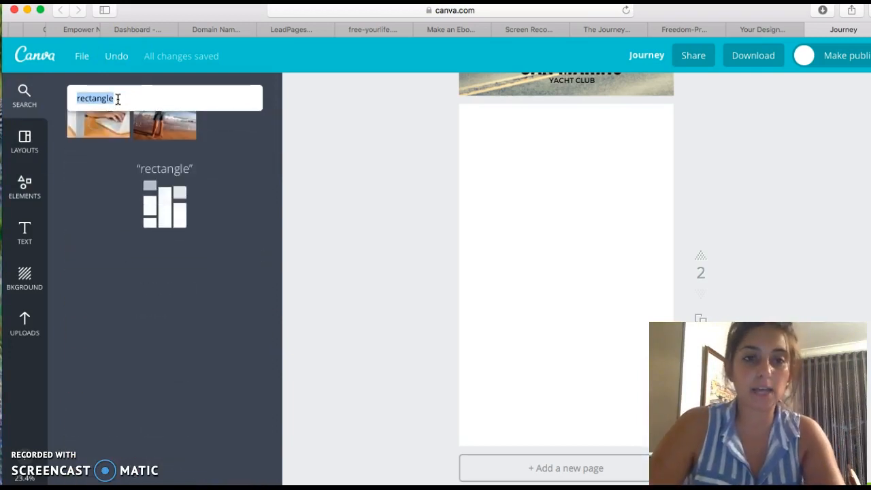
scroll(100, 199, "down", 5)
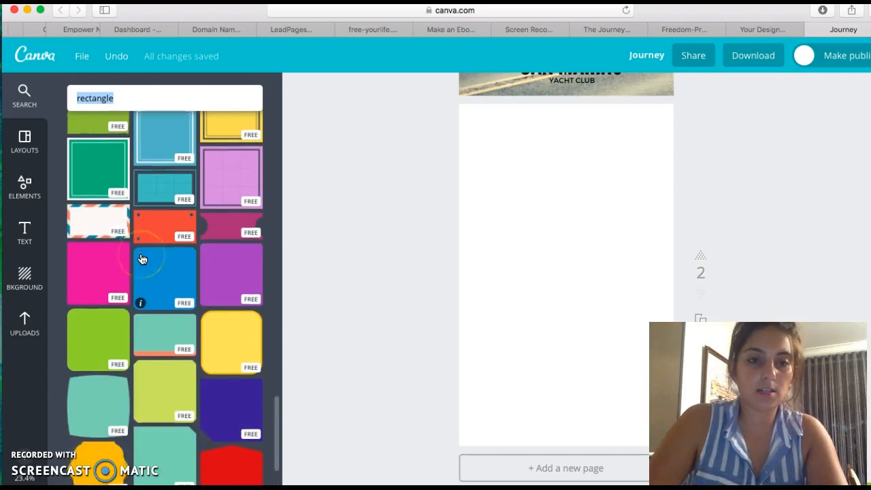
scroll(141, 257, "down", 8)
left_click(181, 385)
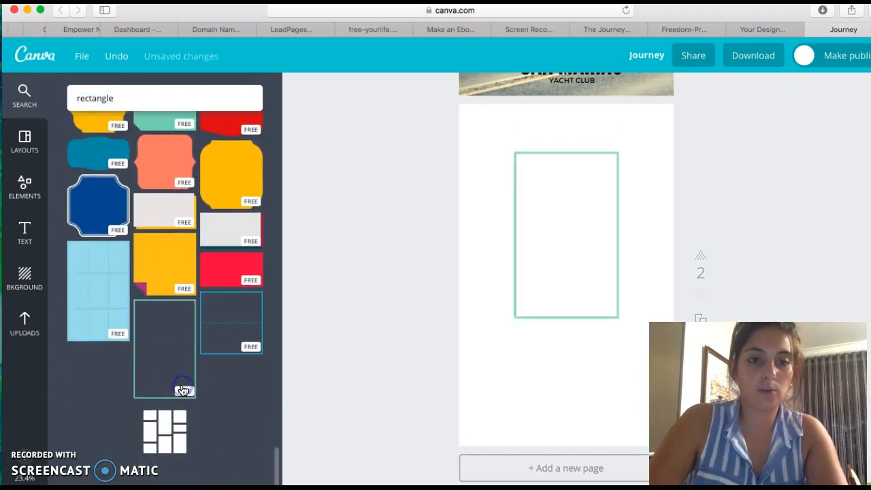
Step: Stretch the rectangle frame so it fills the edges of page 2
left_click(560, 249)
left_click_drag(515, 192, 470, 108)
left_click_drag(625, 372, 672, 443)
Step: Change the rectangle frame's colour to yellow
left_click(562, 157)
left_click(619, 92)
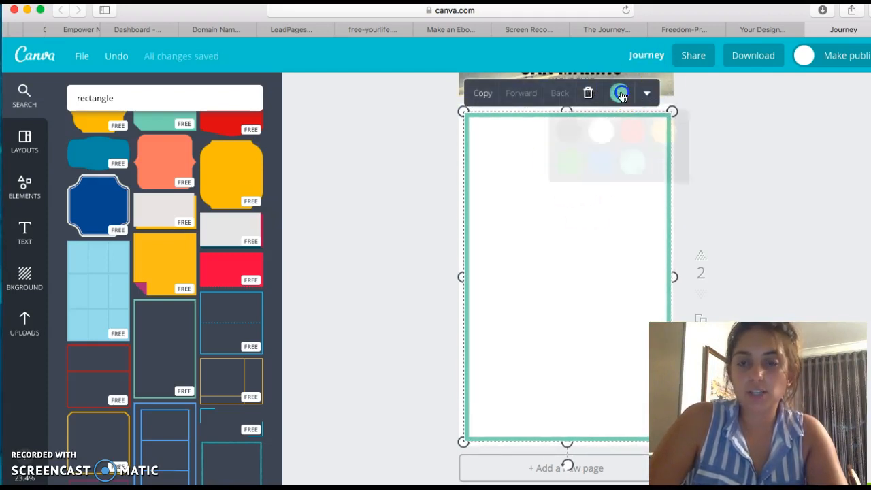
left_click(603, 161)
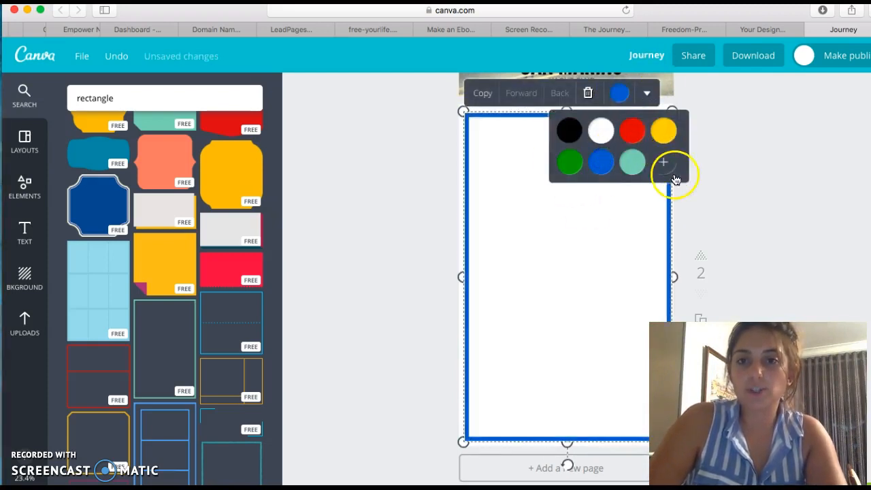
left_click(663, 131)
left_click(703, 123)
scroll(703, 122, "up", 8)
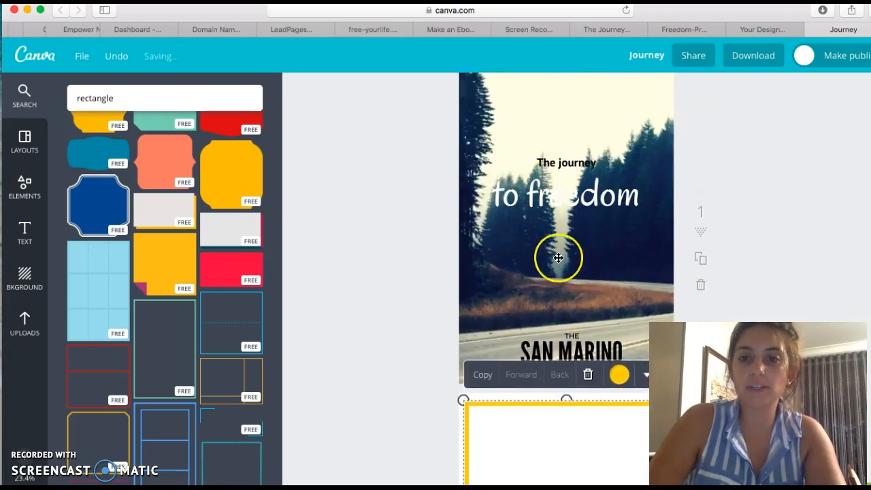
scroll(559, 256, "down", 5)
left_click(558, 257)
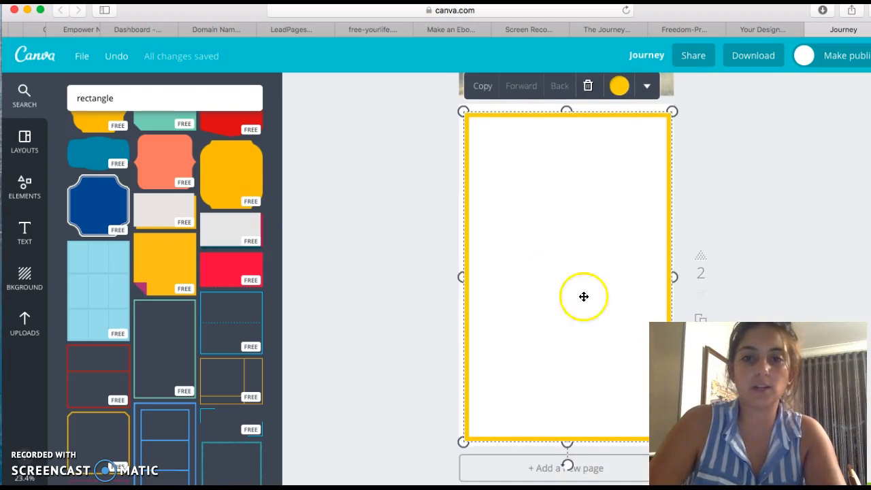
left_click(731, 272)
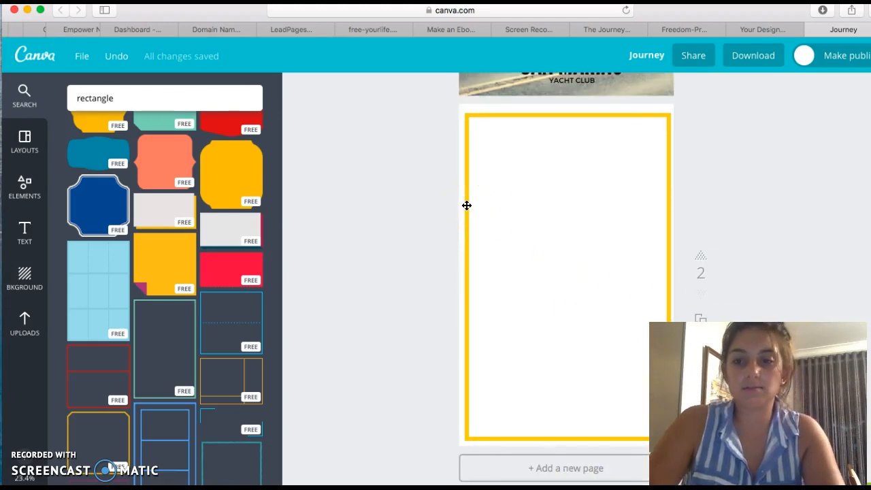
scroll(467, 206, "up", 5)
scroll(467, 205, "down", 5)
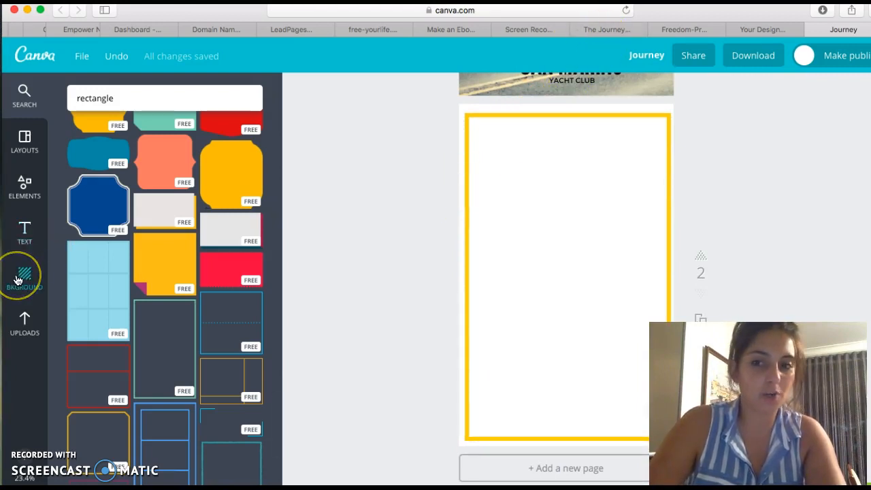
Step: Add a heading text to page 2 and move it to the top inside the frame
left_click(24, 231)
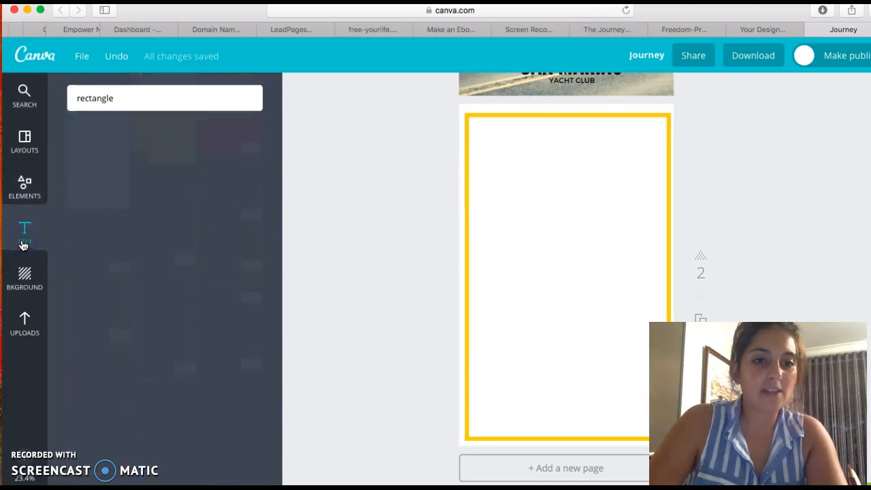
left_click(148, 160)
left_click_drag(579, 288, 577, 172)
left_click(570, 305)
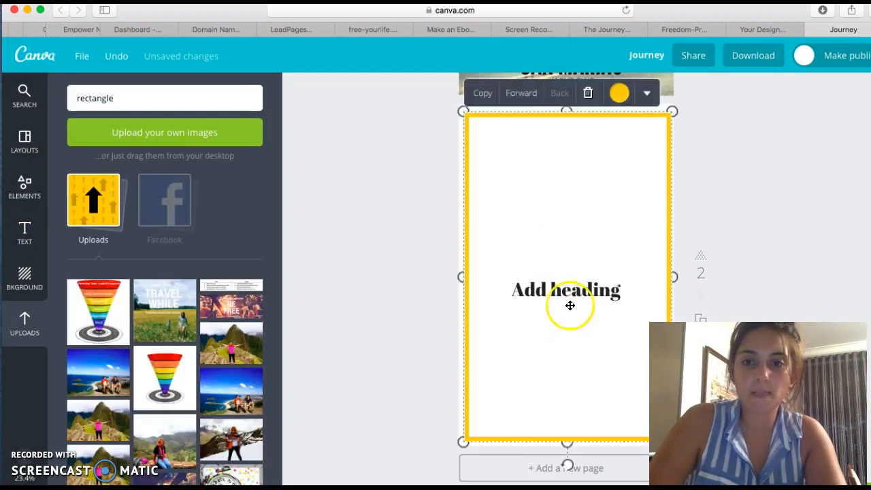
left_click_drag(568, 297, 568, 144)
left_click(568, 250)
Step: Add a body text box to page 2
left_click(24, 231)
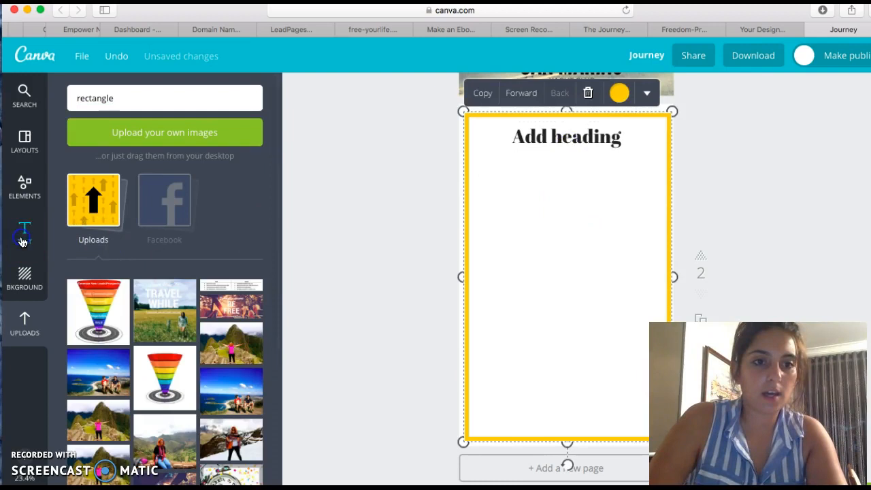
left_click(143, 236)
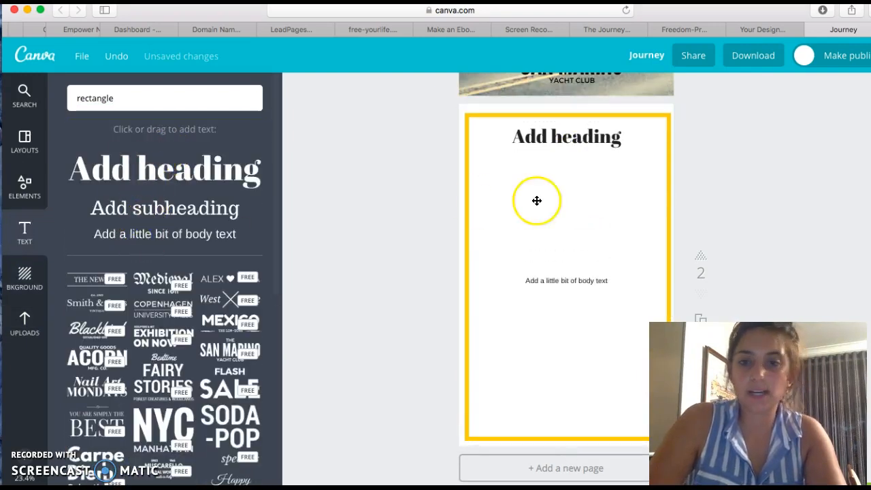
left_click(736, 253)
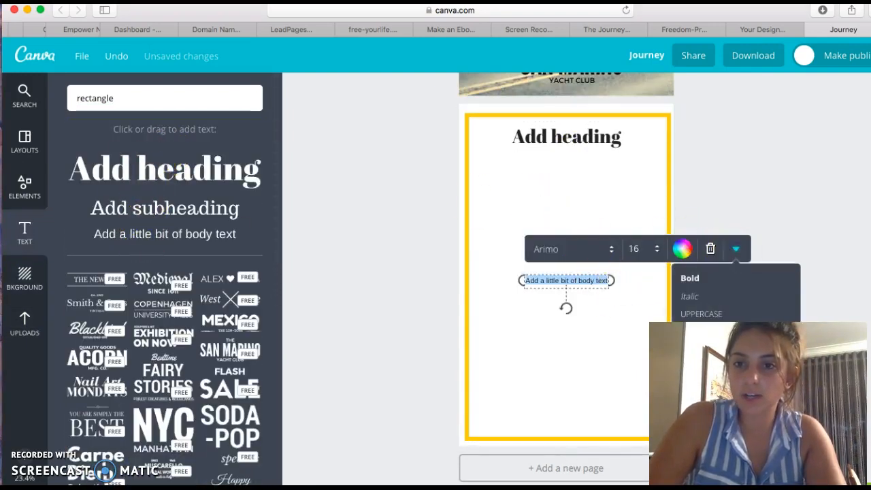
scroll(735, 306, "down", 1)
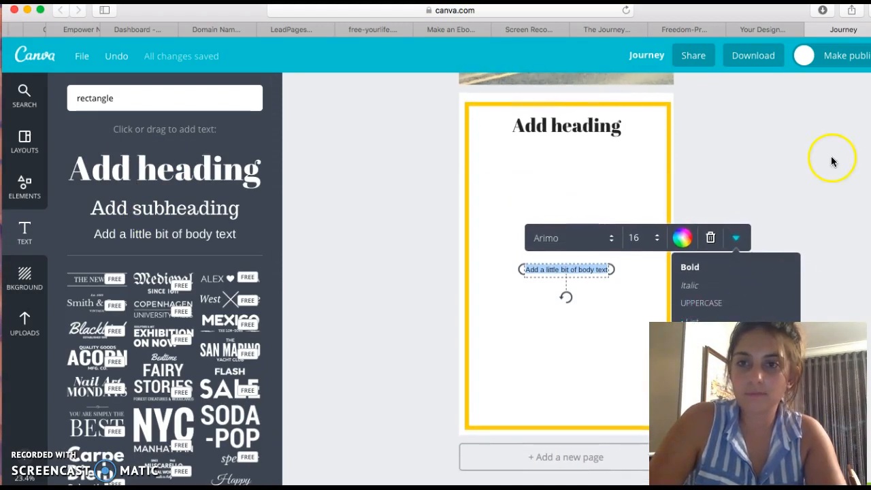
left_click(868, 151)
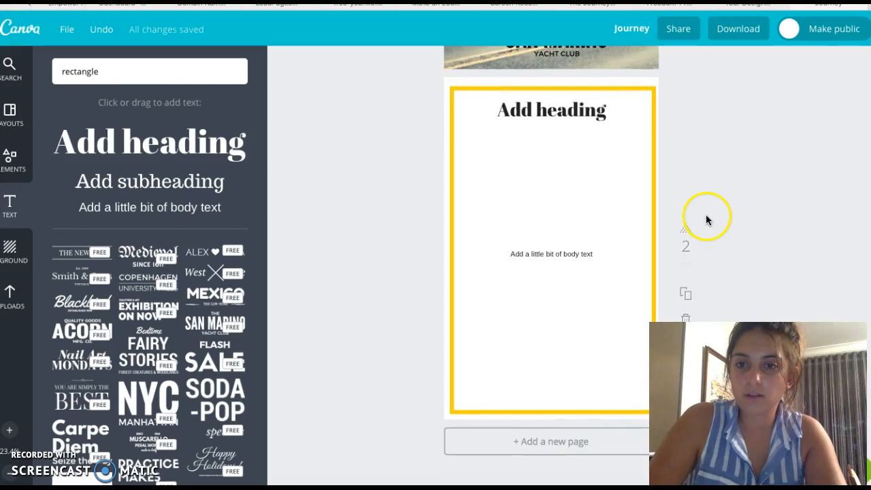
Step: Widen the body text box and place it just below the heading
left_click(584, 255)
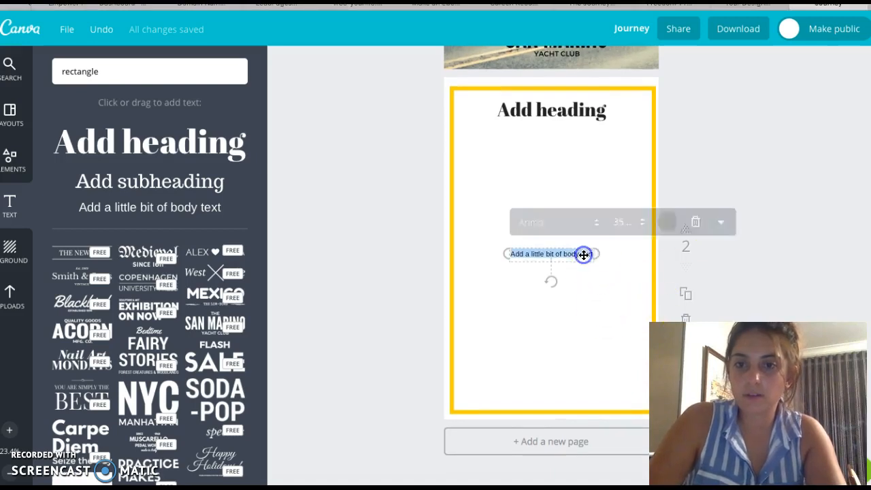
left_click(721, 225)
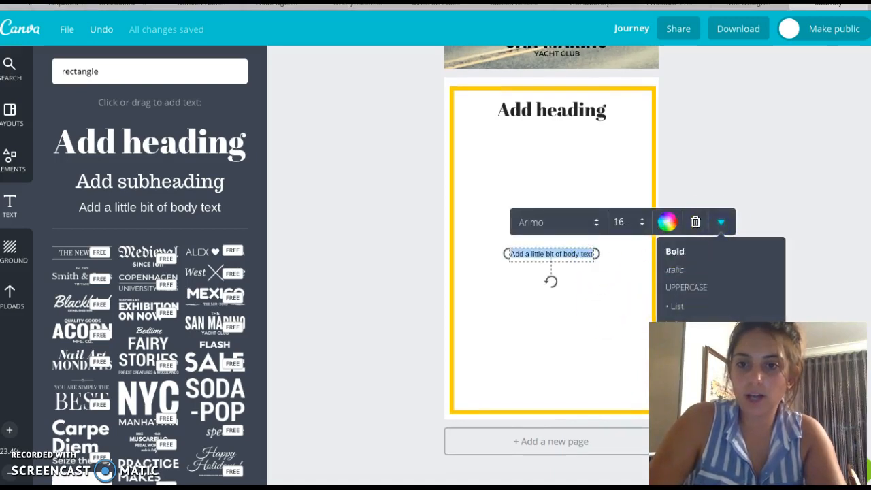
left_click(506, 257)
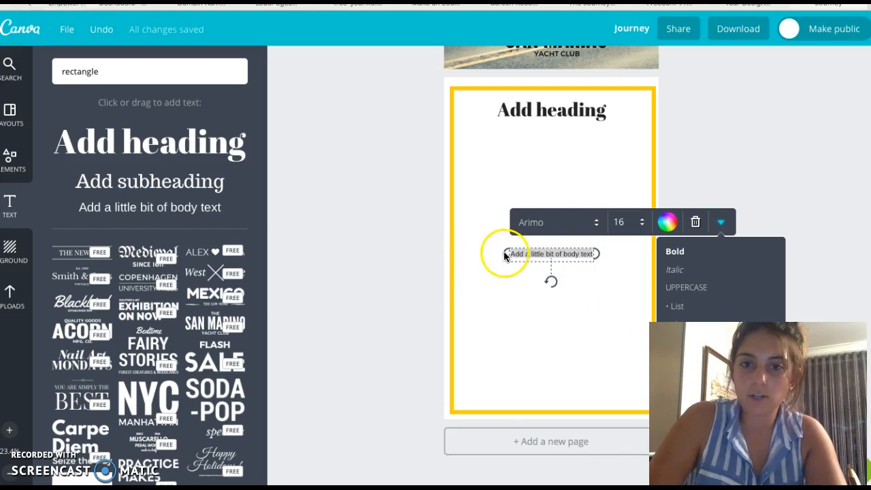
left_click(504, 255)
left_click_drag(505, 256, 452, 255)
left_click_drag(598, 253, 649, 256)
left_click_drag(593, 255, 589, 142)
Step: Duplicate page 2
left_click(616, 190)
left_click(690, 201)
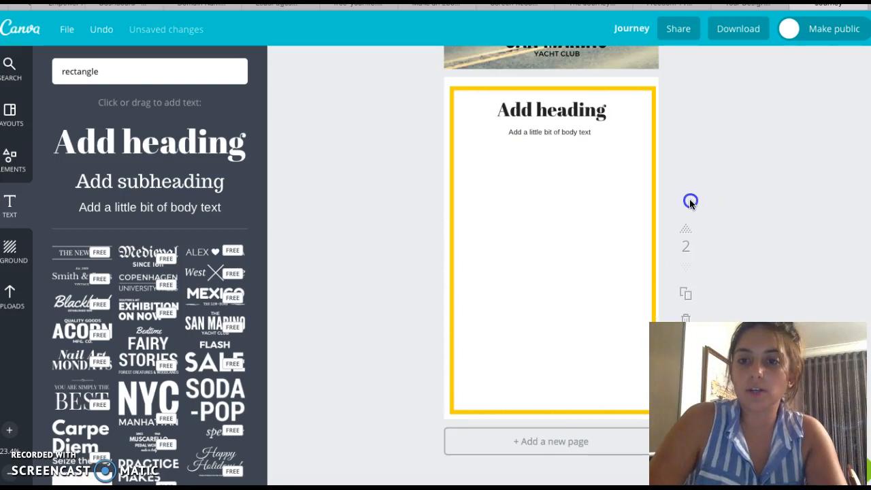
left_click(693, 293)
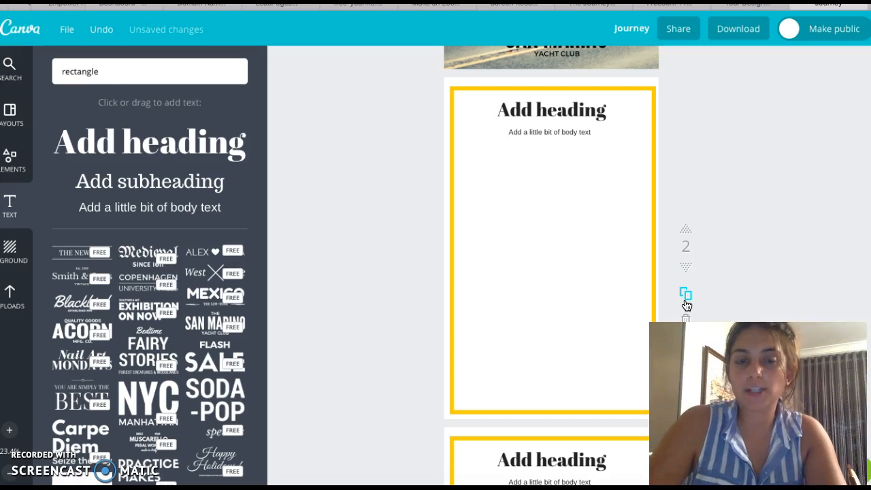
scroll(686, 305, "down", 20)
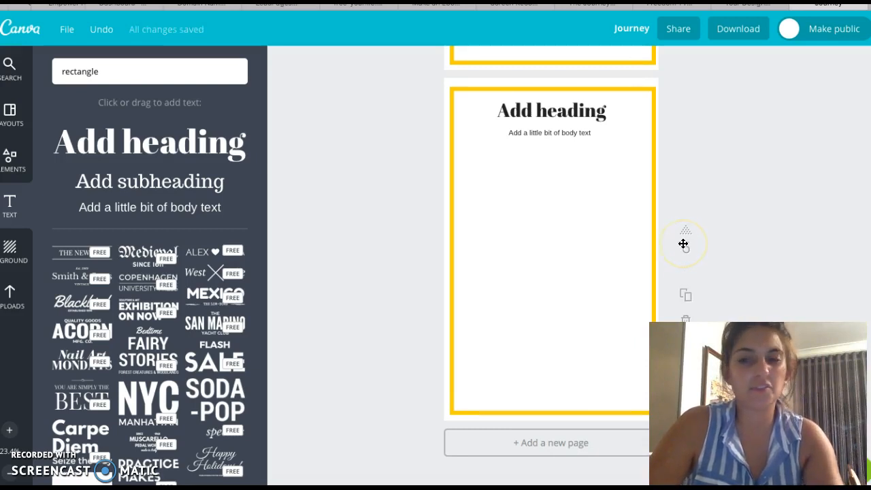
Step: Add a tablet-shaped frame from the Frames elements to page 3
scroll(683, 244, "up", 15)
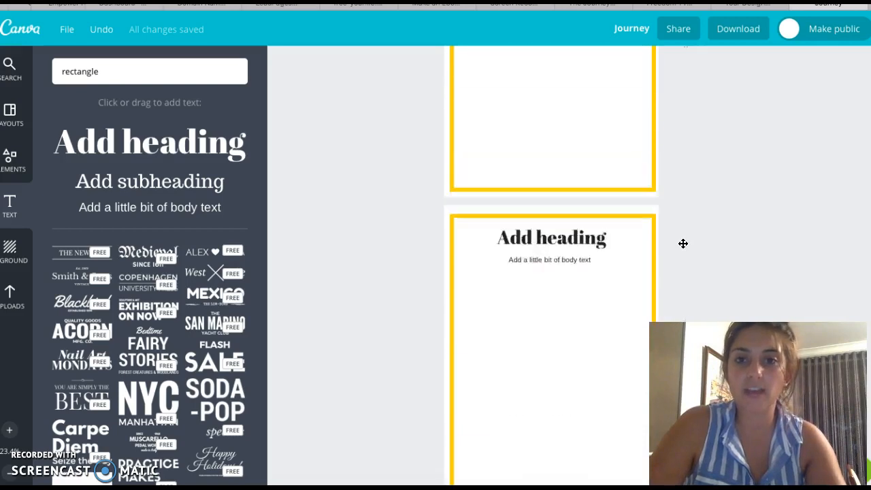
scroll(683, 243, "down", 7)
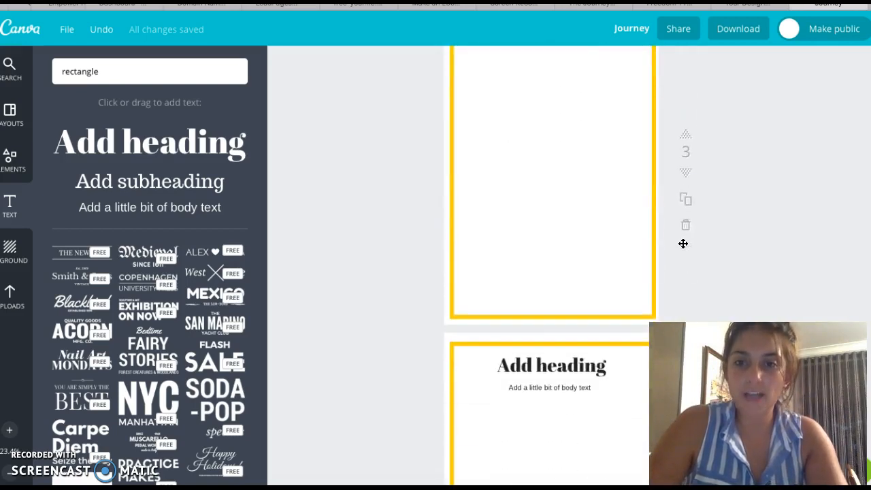
left_click(557, 212)
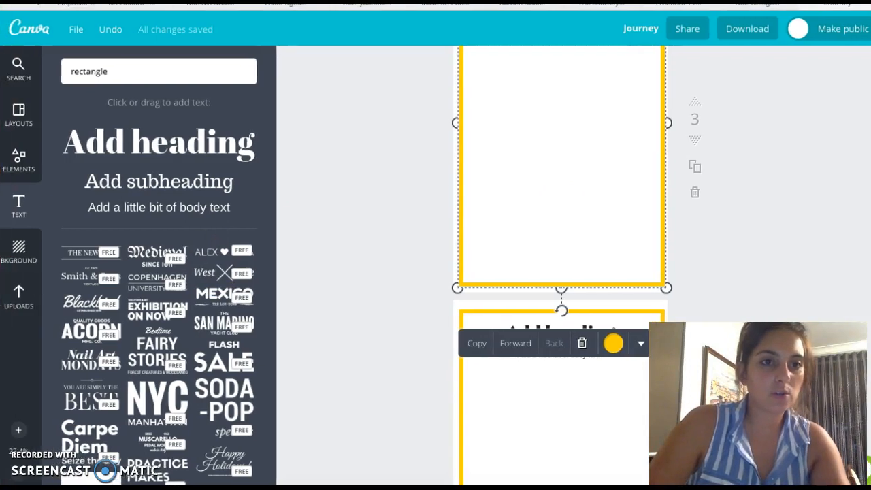
left_click(14, 155)
left_click(21, 157)
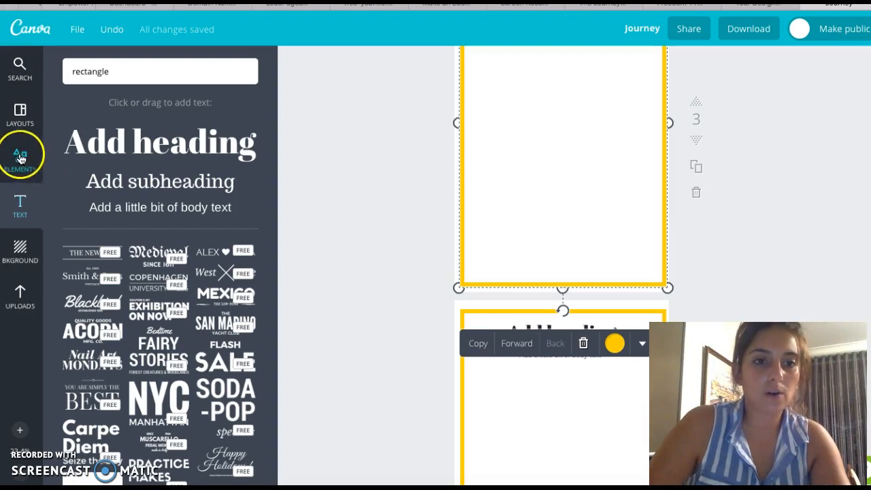
left_click(182, 164)
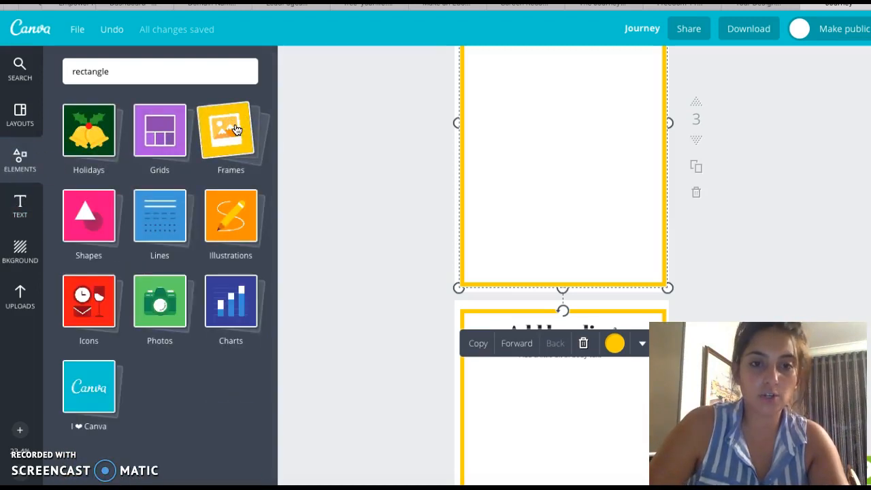
left_click(237, 150)
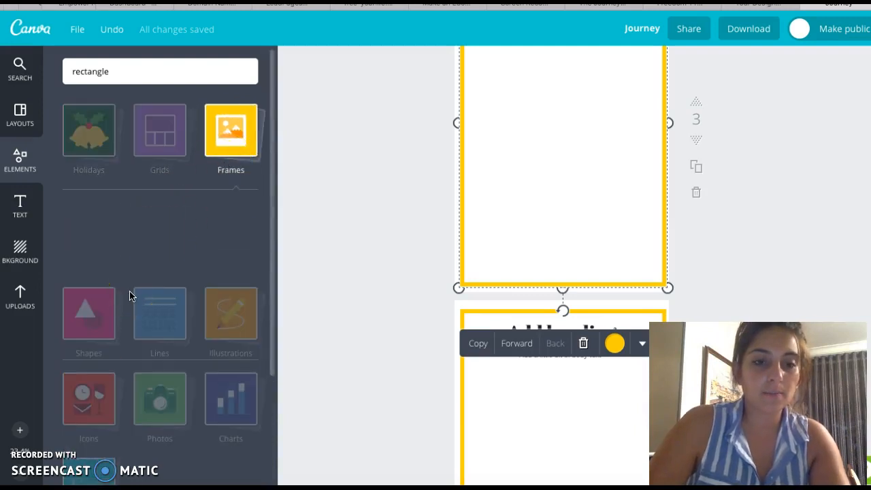
scroll(131, 296, "down", 3)
scroll(132, 297, "down", 6)
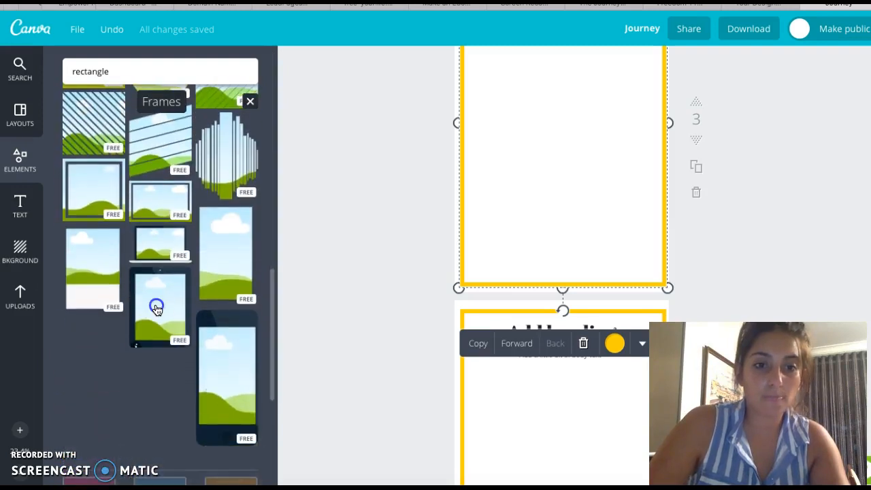
left_click(156, 303)
Step: Enlarge the tablet frame and centre it on page 3
scroll(476, 253, "up", 1)
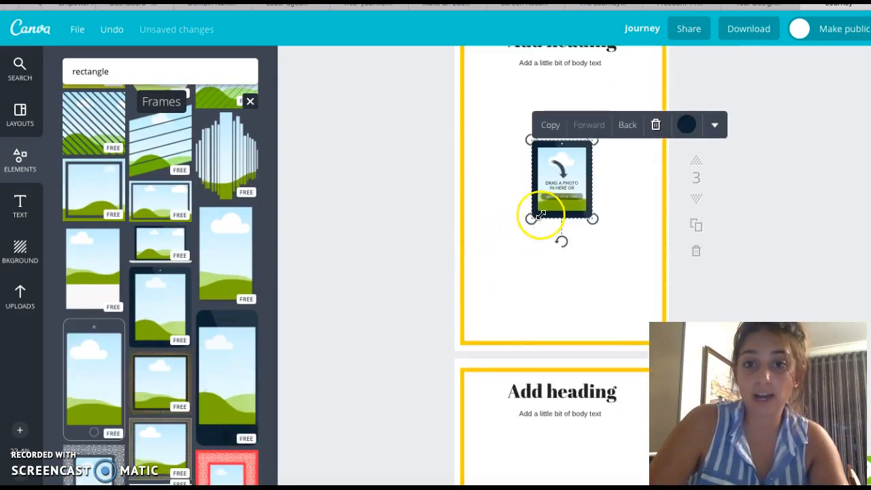
left_click_drag(530, 220, 490, 286)
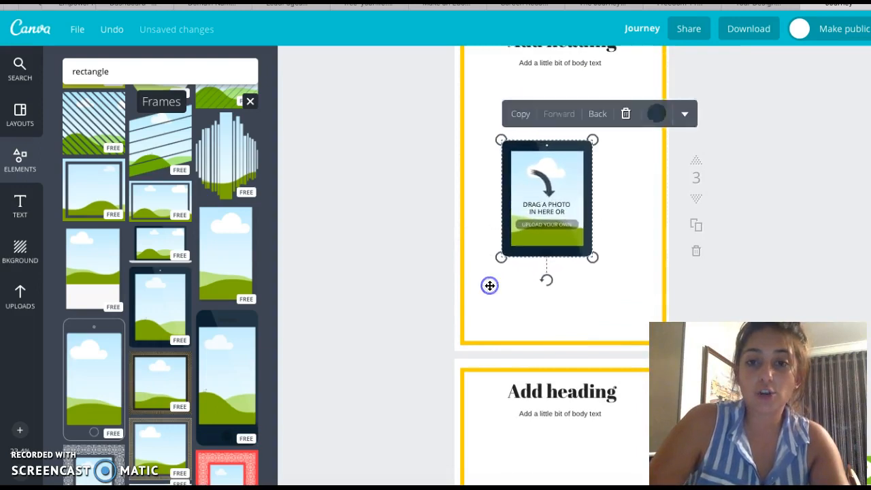
left_click_drag(592, 257, 613, 283)
Step: Fill the tablet frame with the Travel While photo from uploads
left_click(19, 301)
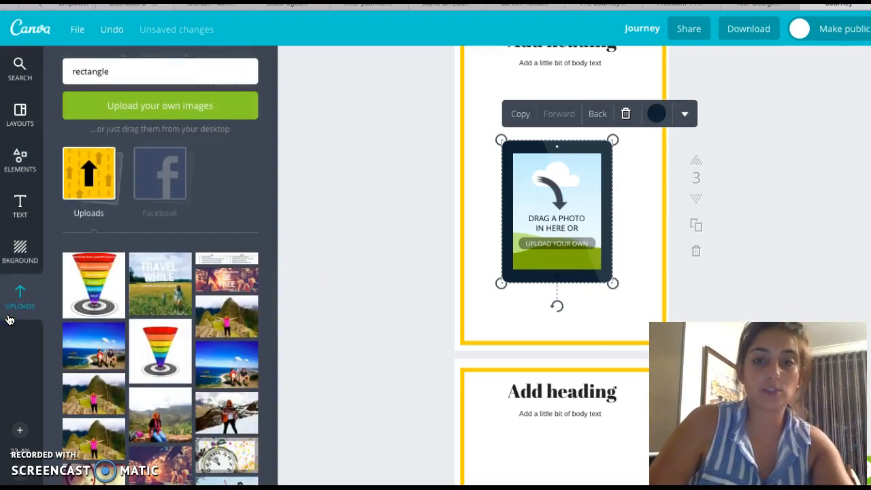
scroll(140, 204, "down", 2)
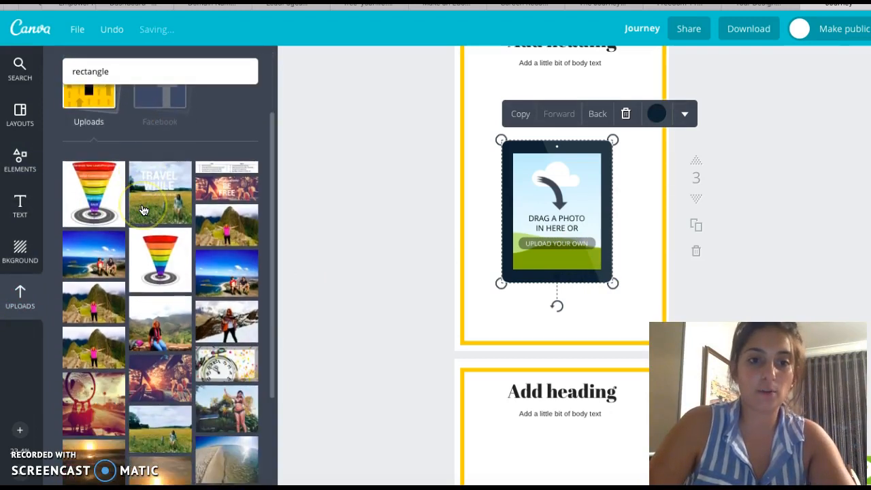
left_click_drag(143, 209, 547, 183)
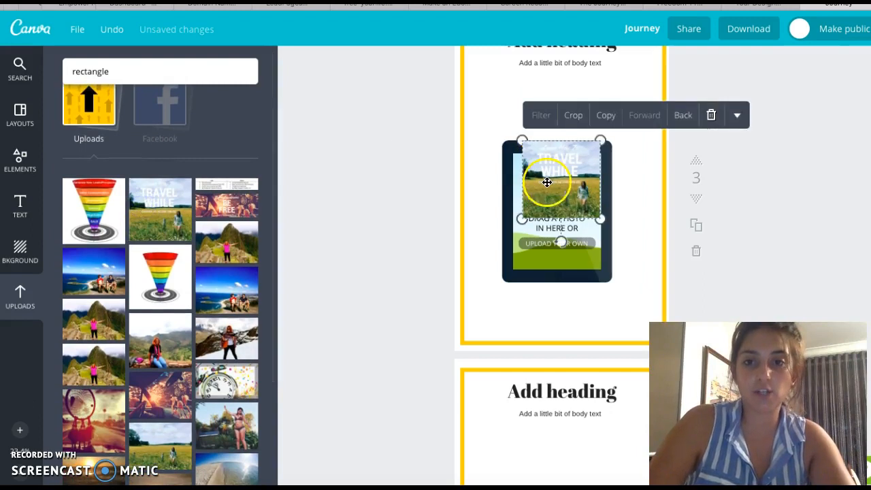
left_click(711, 115)
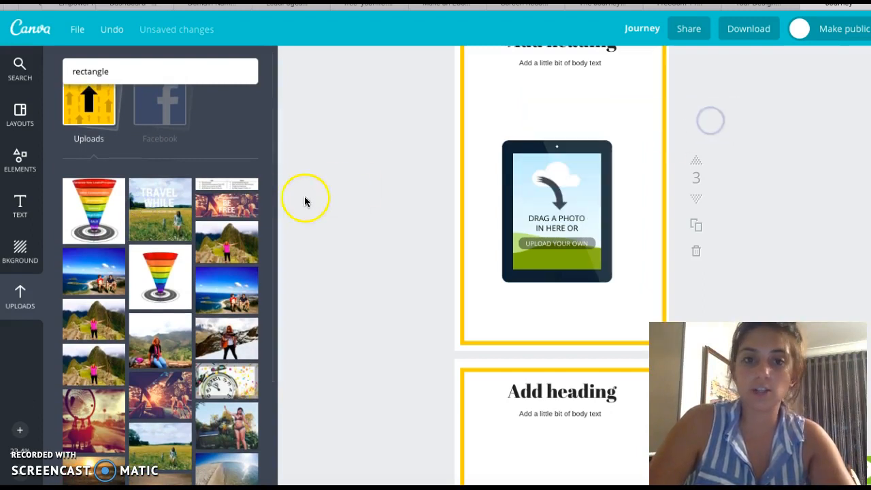
left_click_drag(165, 214, 591, 234)
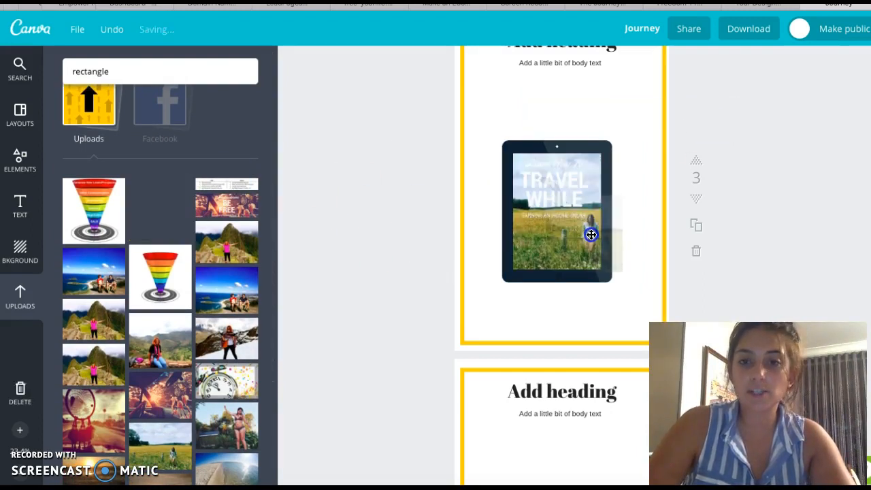
left_click(568, 189)
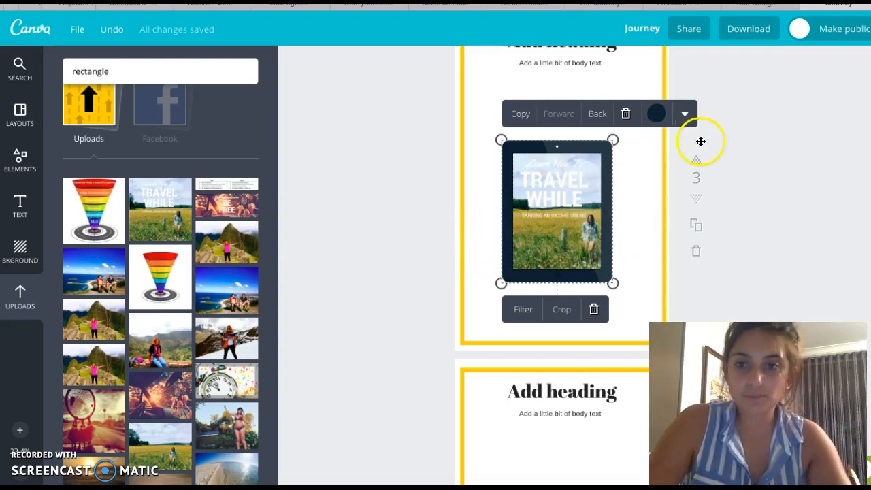
left_click(624, 180)
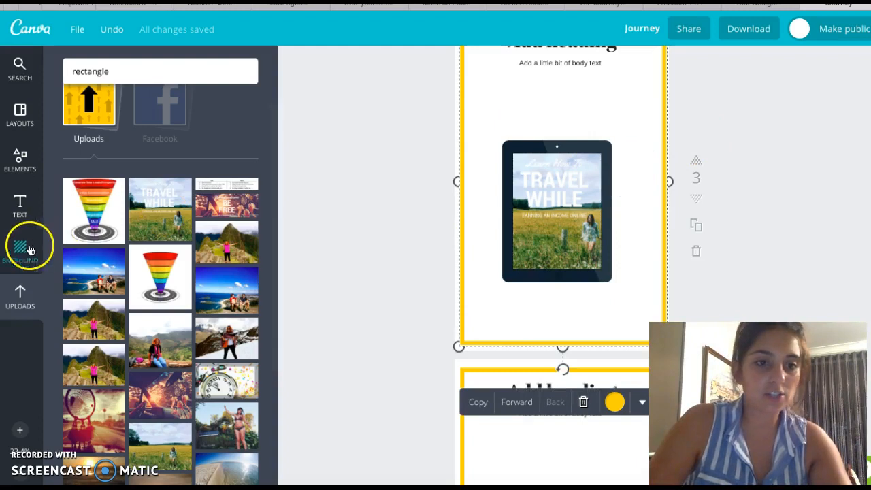
Step: Search the elements for technology and add the Facebook icon to the design
double_click(117, 66)
left_click(119, 72)
left_click_drag(121, 73, 75, 75)
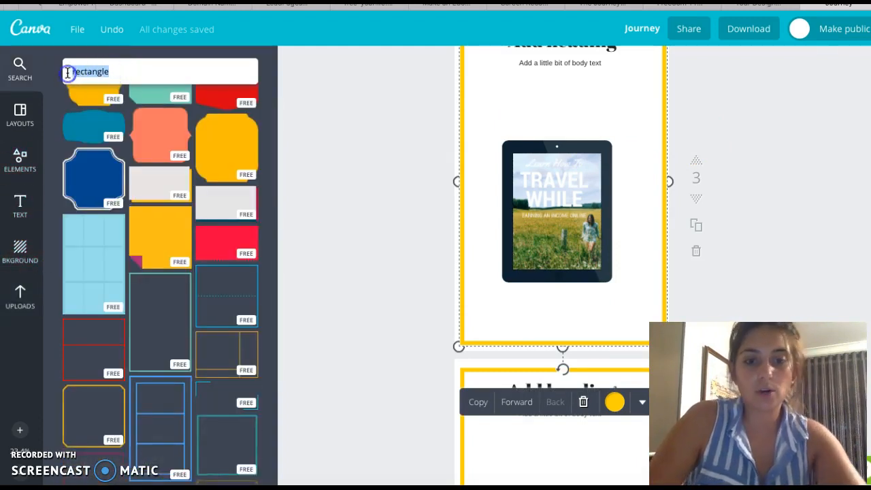
type("technoloy")
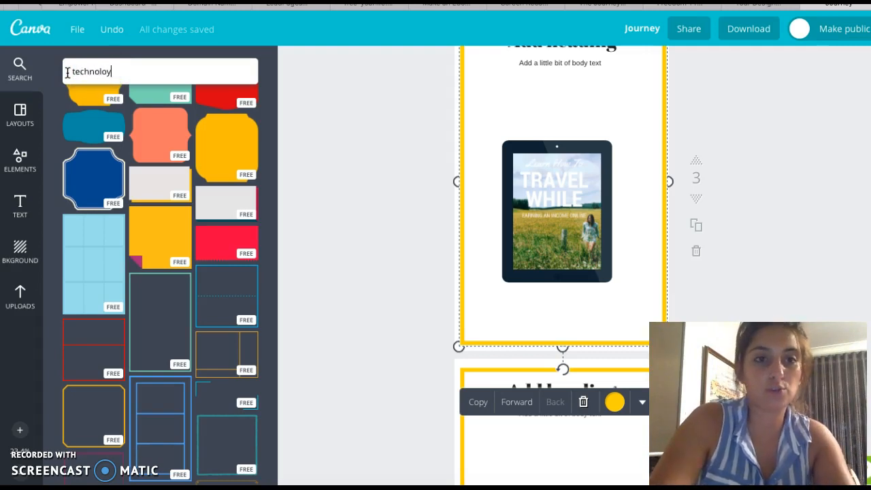
key("Return")
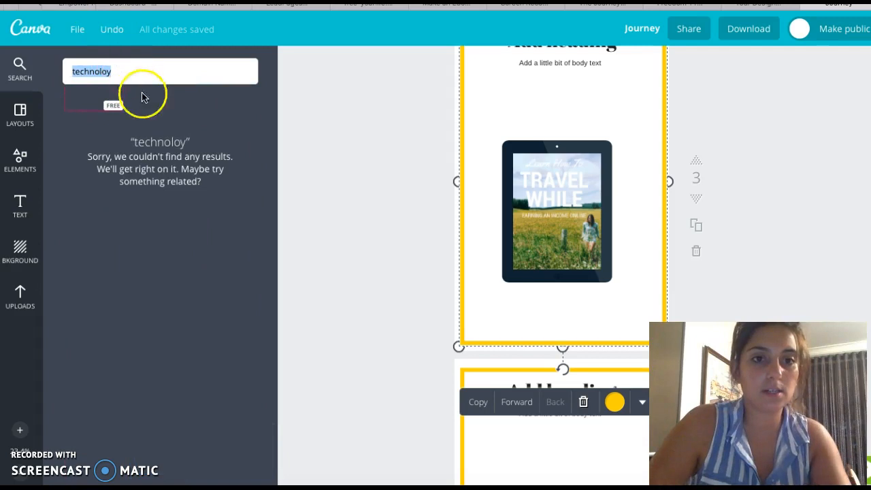
left_click(167, 148)
double_click(109, 74)
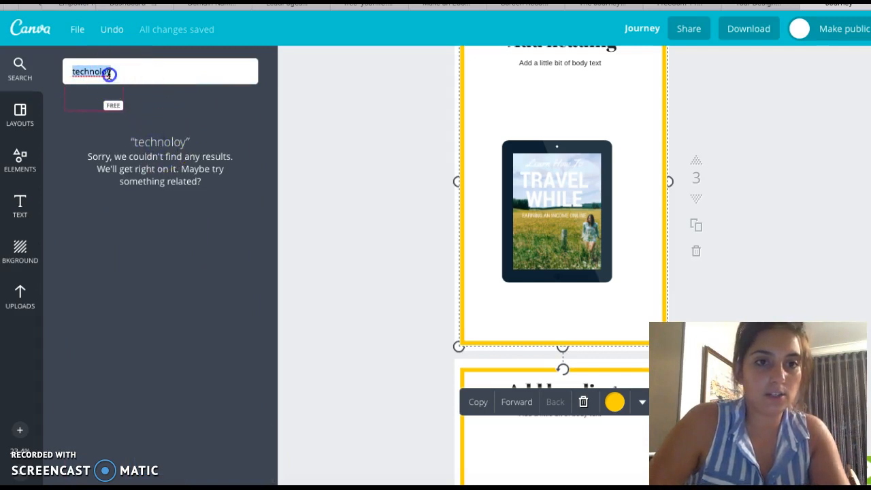
type("tech")
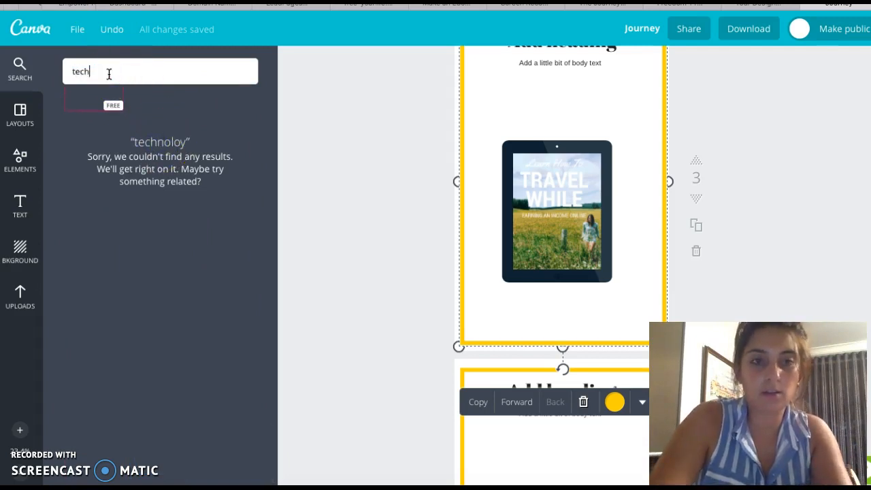
key("Return")
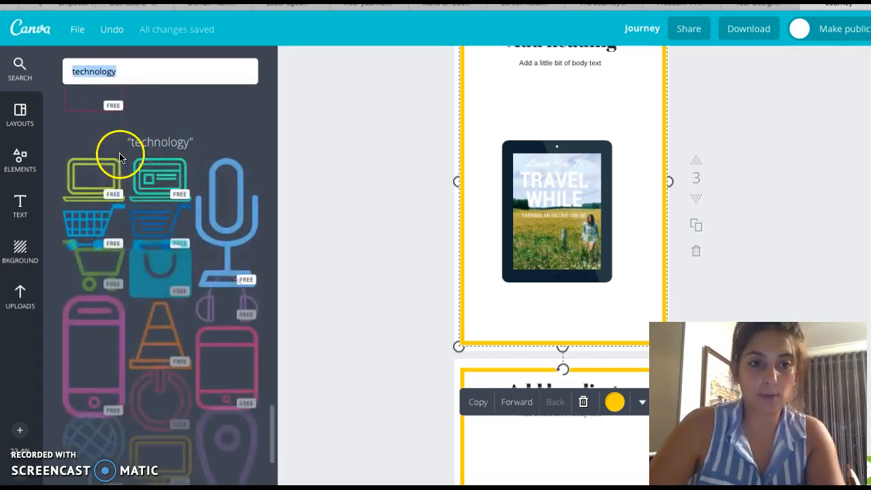
scroll(133, 330, "down", 5)
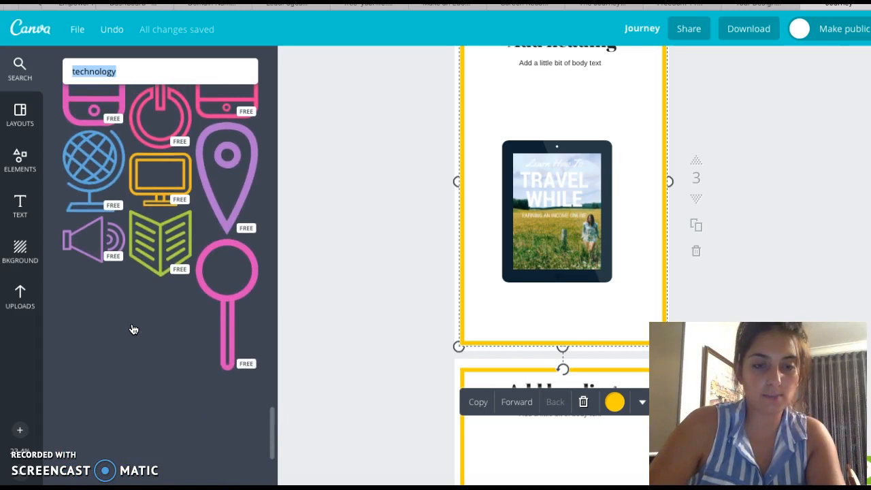
scroll(134, 329, "down", 5)
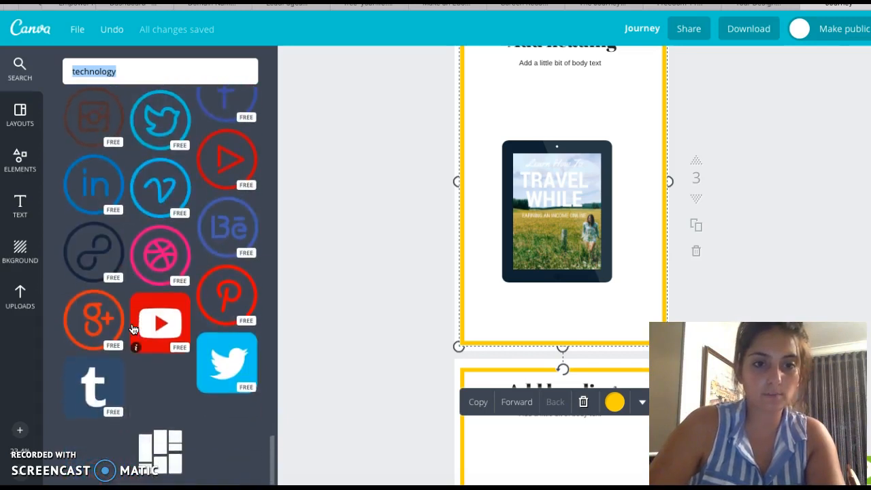
scroll(133, 329, "down", 1)
scroll(133, 329, "down", 1)
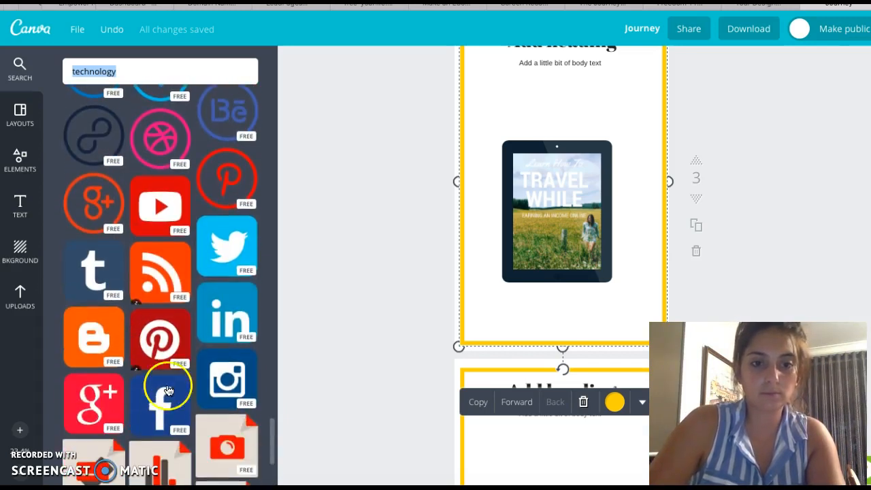
left_click(161, 378)
left_click(540, 249)
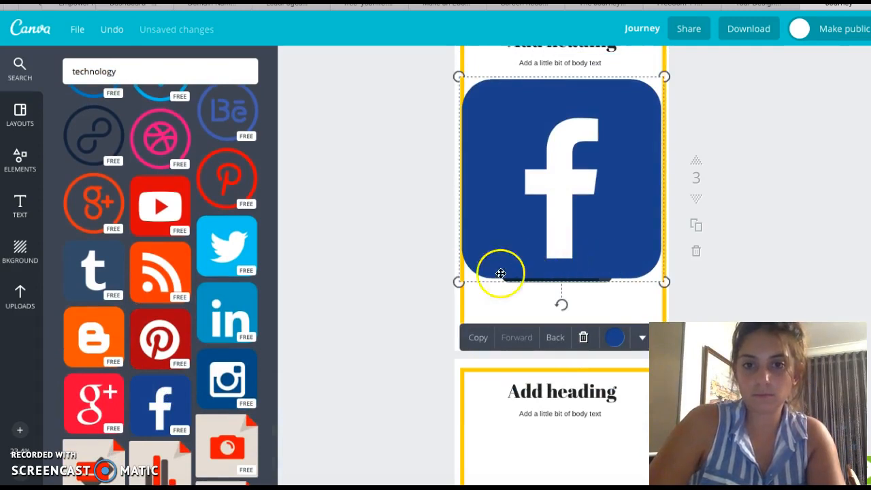
Step: Shrink the Facebook icon and move it below the heading on page 4
left_click_drag(459, 282, 558, 128)
left_click_drag(599, 170, 538, 405)
scroll(542, 381, "down", 5)
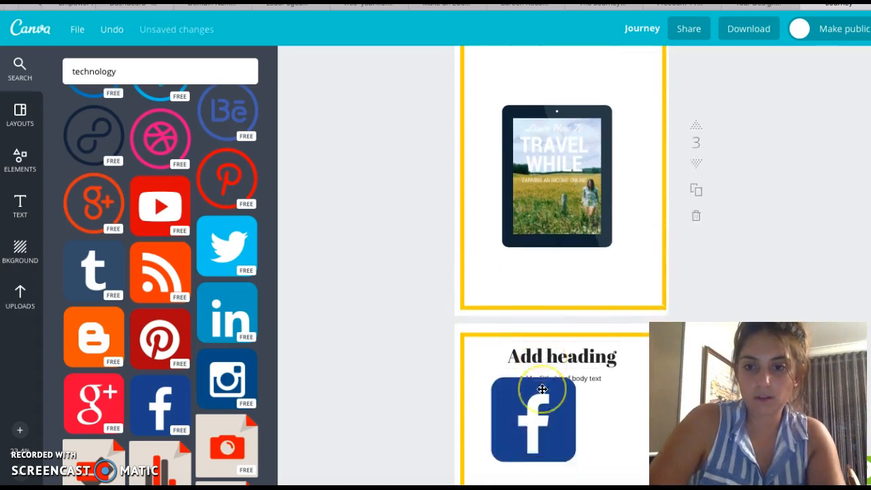
Step: Link the Facebook icon to the author's Facebook profile URL
left_click(539, 199)
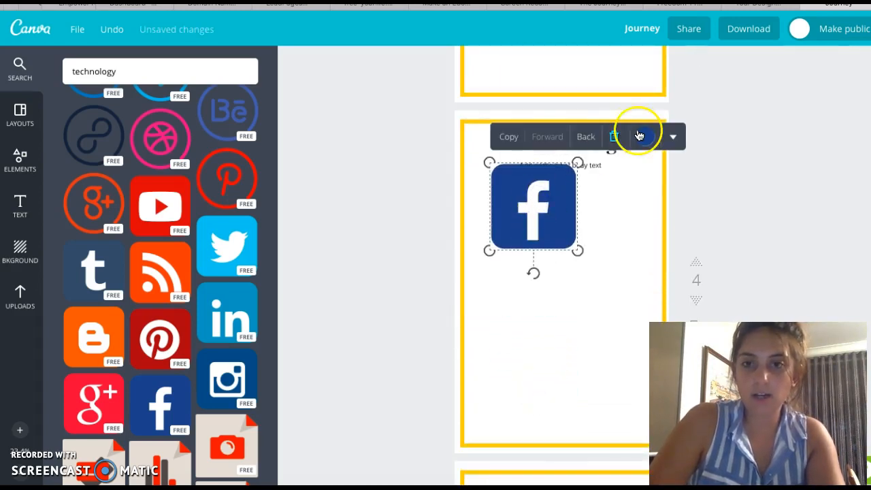
left_click(673, 137)
left_click(648, 176)
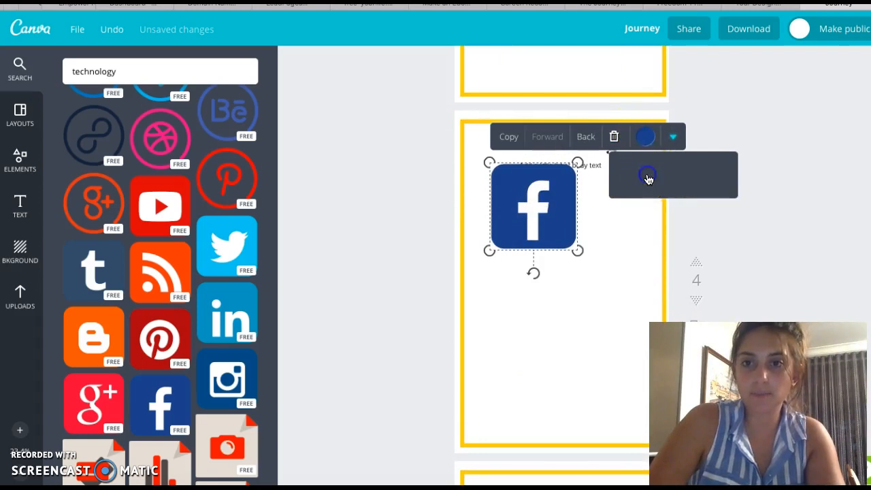
type("www")
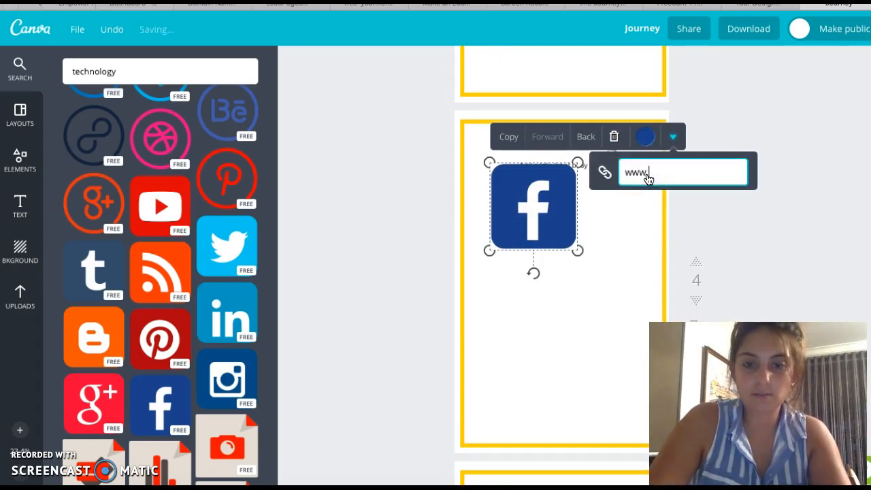
type(".facebook.co")
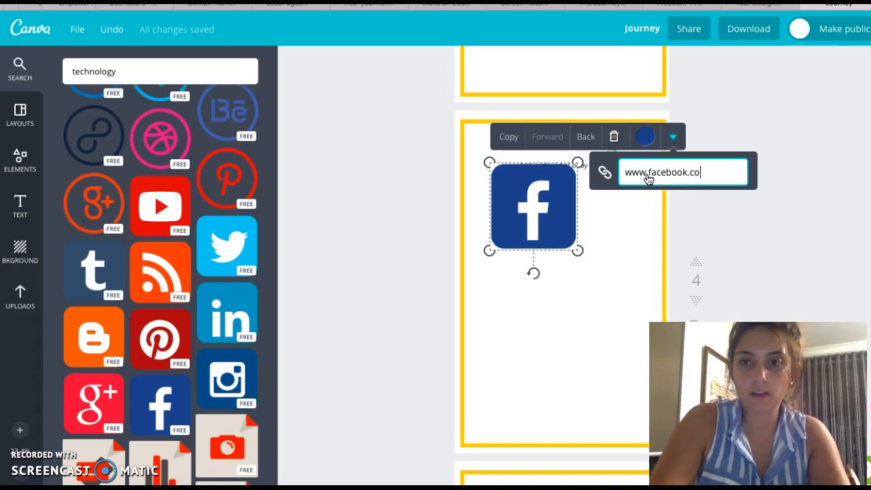
type("m/jmscarfone")
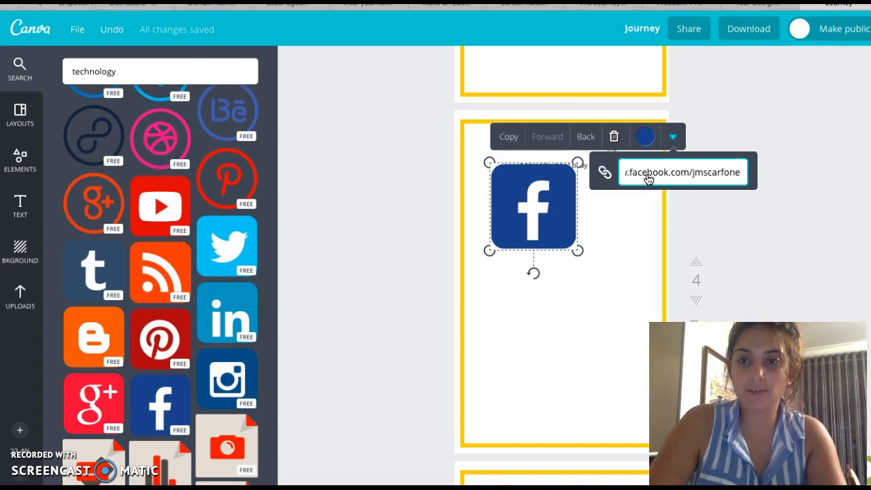
key("Return")
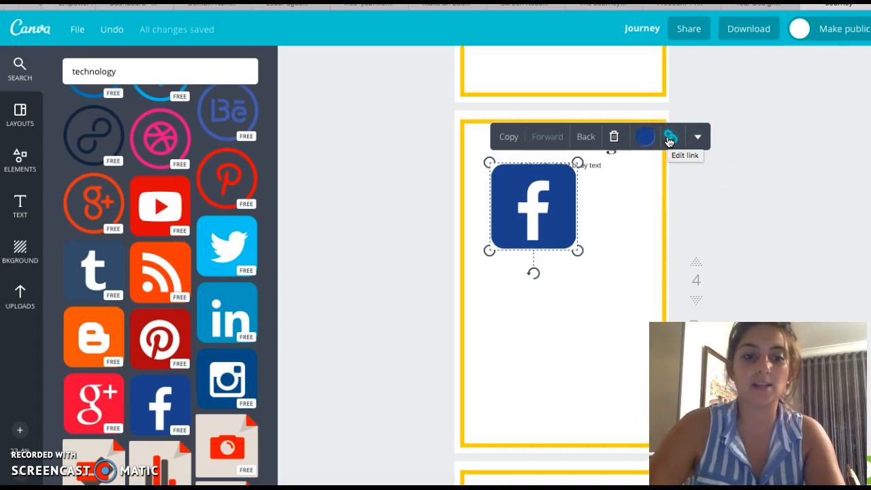
left_click(681, 182)
Step: Switch to the finished eBook PDF and scroll through its pages
scroll(689, 188, "down", 1)
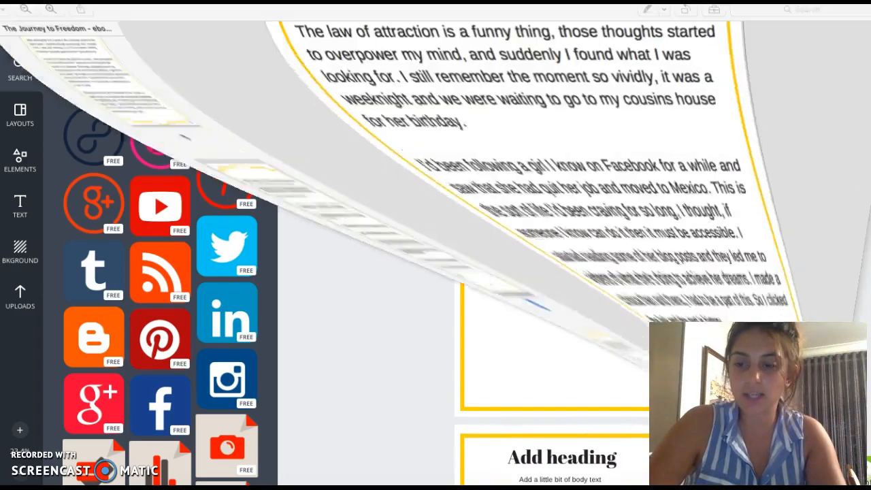
scroll(609, 369, "up", 10)
scroll(609, 370, "up", 1)
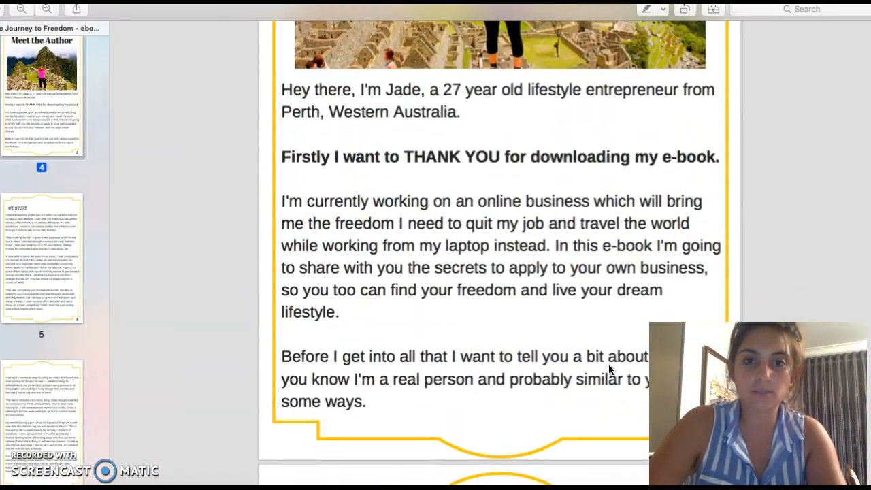
Step: Scroll through the eBook PDF and follow the Facebook icon's link to check the profile it opens
scroll(610, 368, "down", 15)
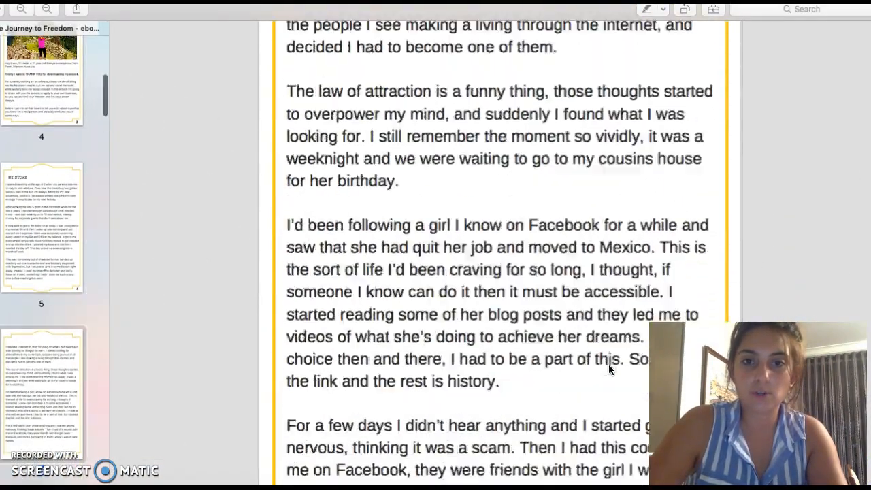
scroll(609, 367, "down", 15)
left_click(395, 265)
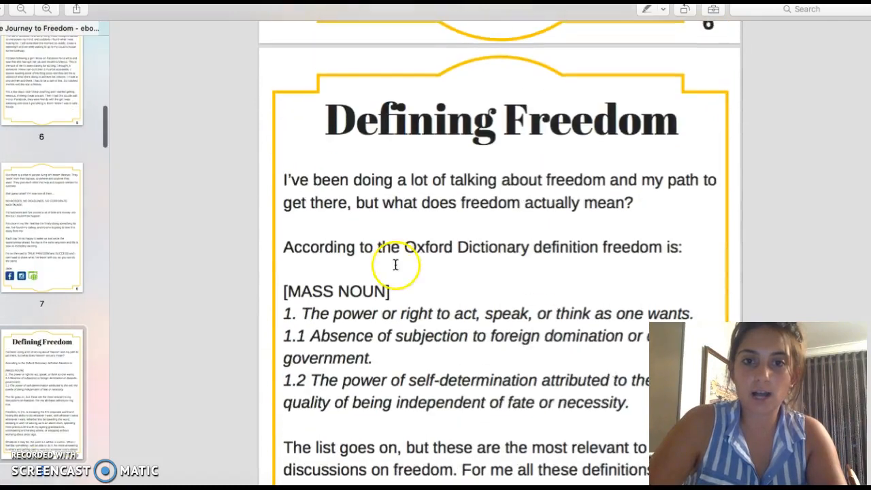
scroll(396, 264, "up", 3)
left_click(307, 125)
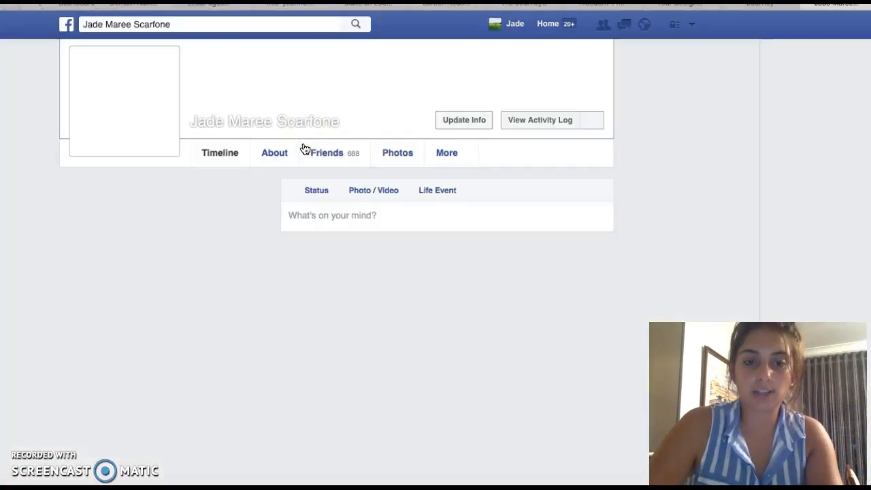
scroll(304, 148, "down", 15)
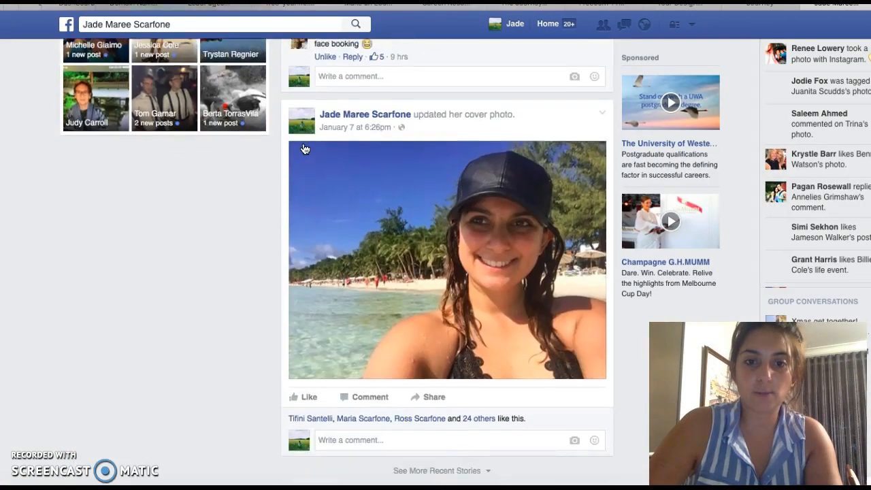
left_click(340, 216)
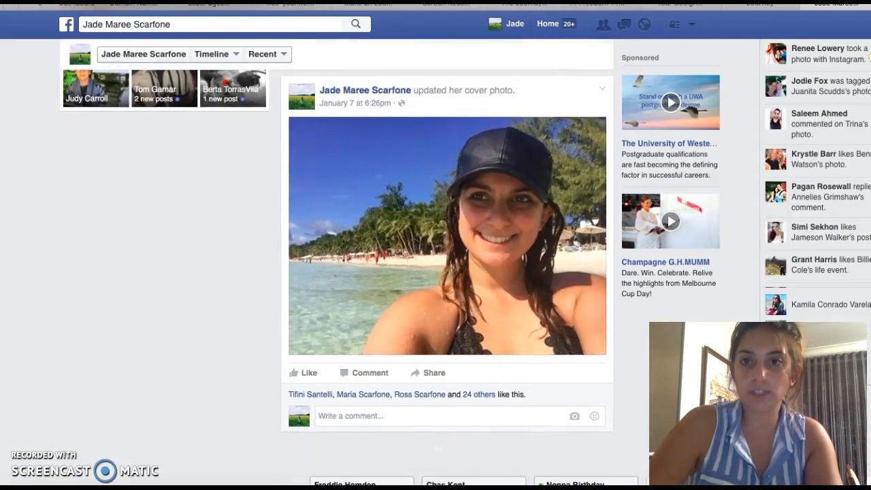
Step: Switch back to the Canva editor tab with the eBook design
left_click(613, 9)
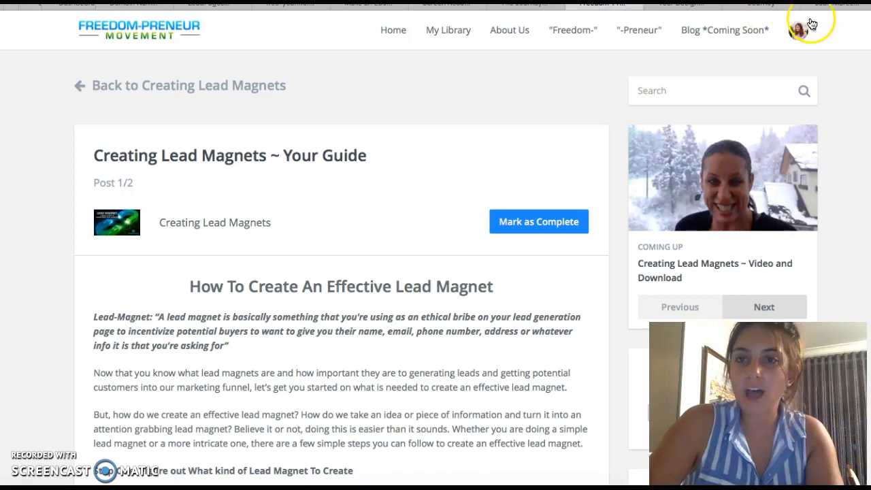
left_click(825, 8)
left_click(781, 8)
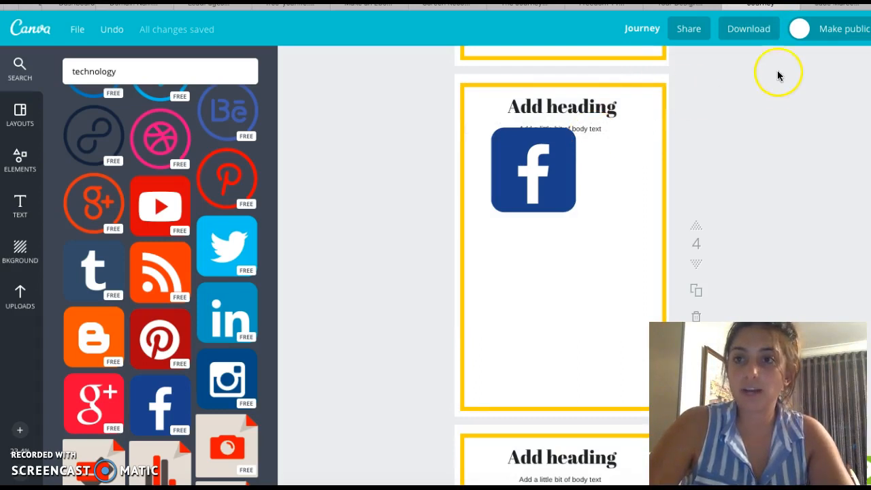
Step: Review the design's publishing, download and sharing options without changing them
left_click(836, 27)
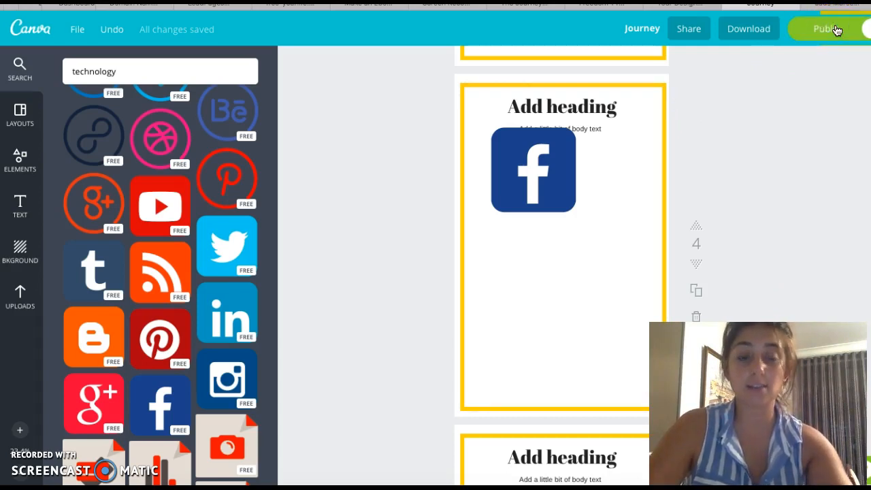
left_click(837, 29)
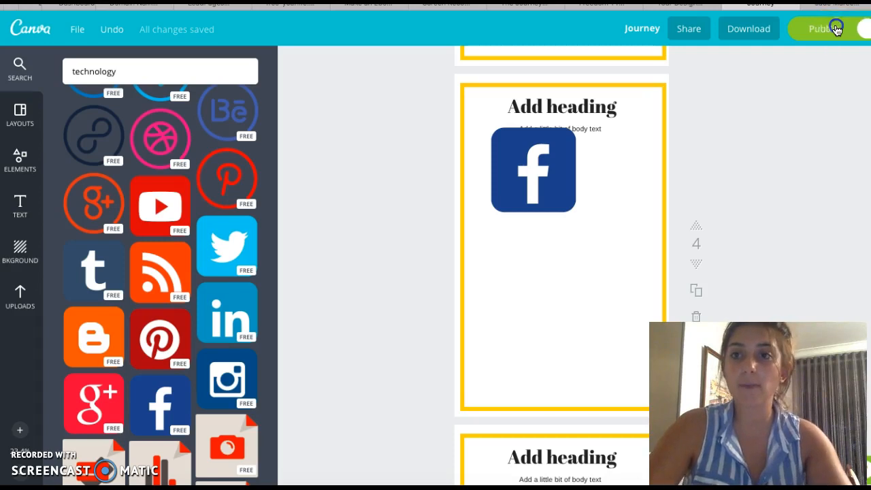
left_click(747, 30)
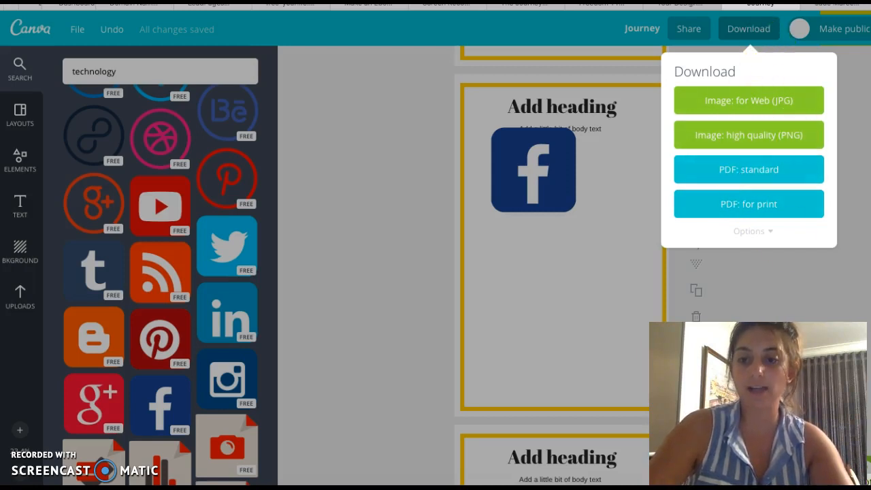
left_click(858, 58)
left_click(690, 36)
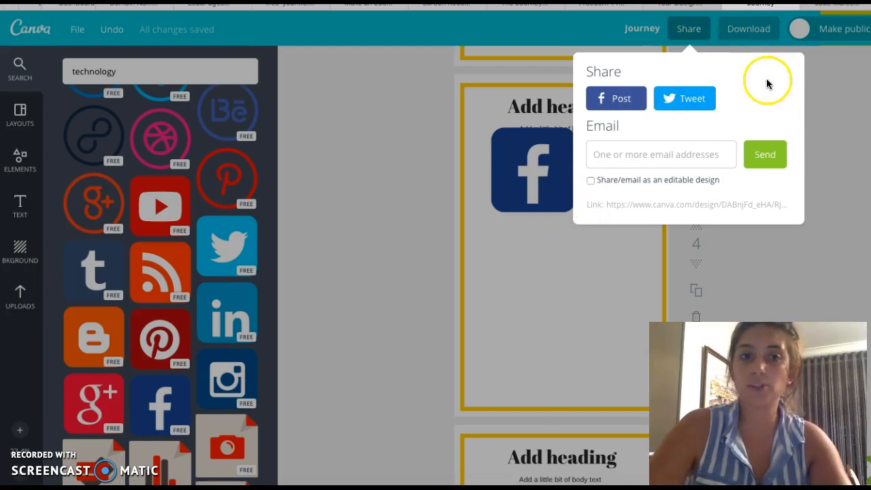
left_click(827, 81)
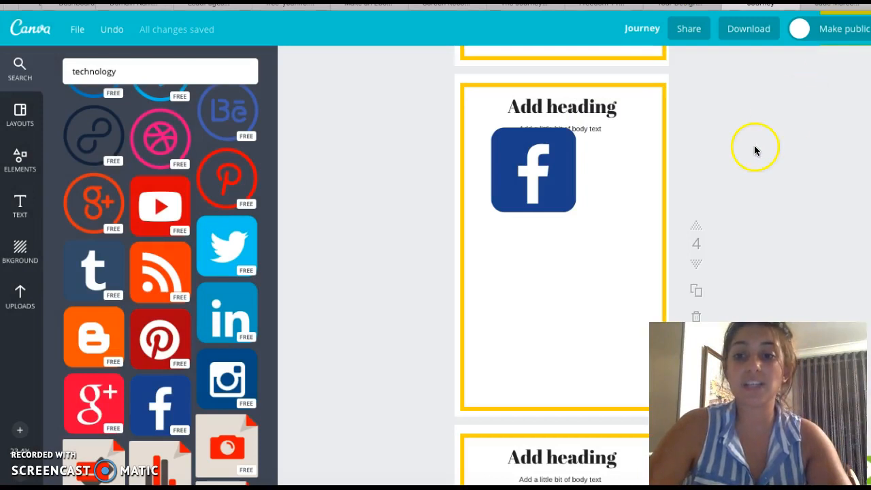
Step: Scroll up through the technology element search results
scroll(86, 300, "up", 10)
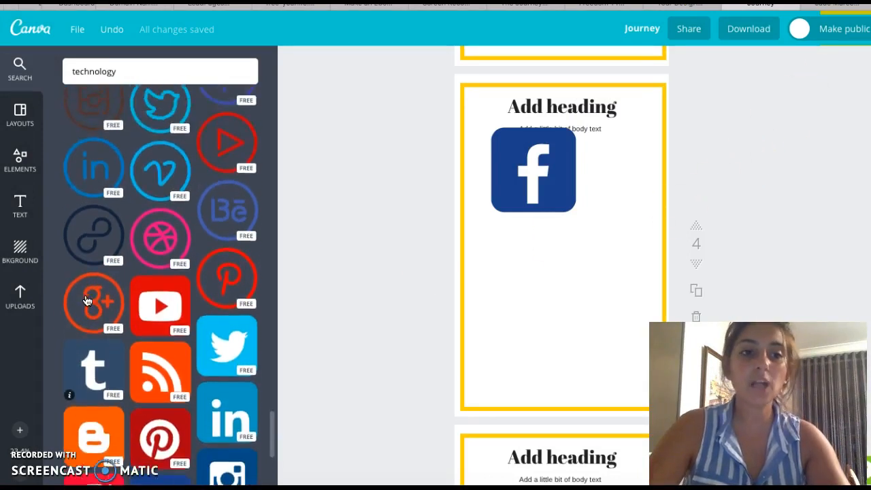
scroll(86, 300, "up", 15)
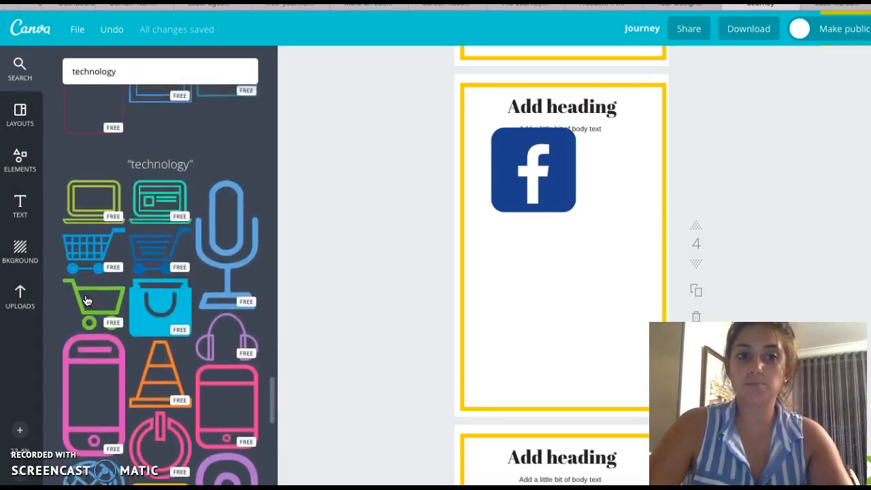
scroll(77, 333, "up", 15)
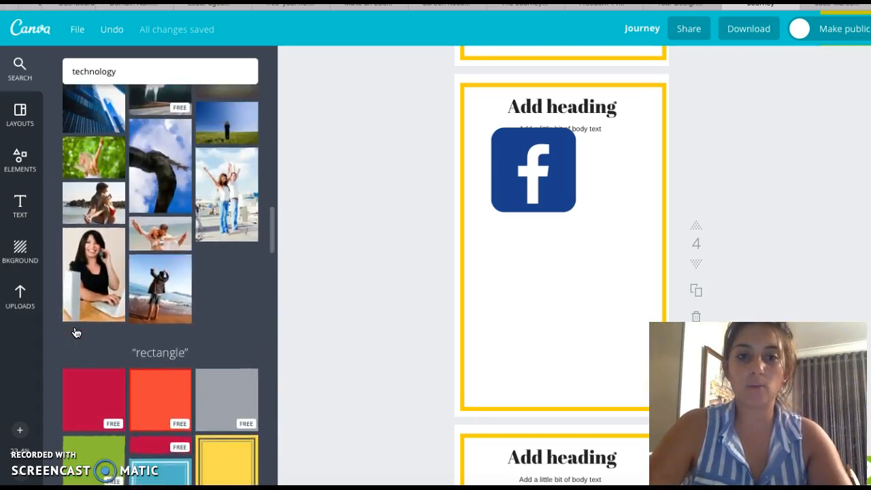
scroll(76, 333, "up", 8)
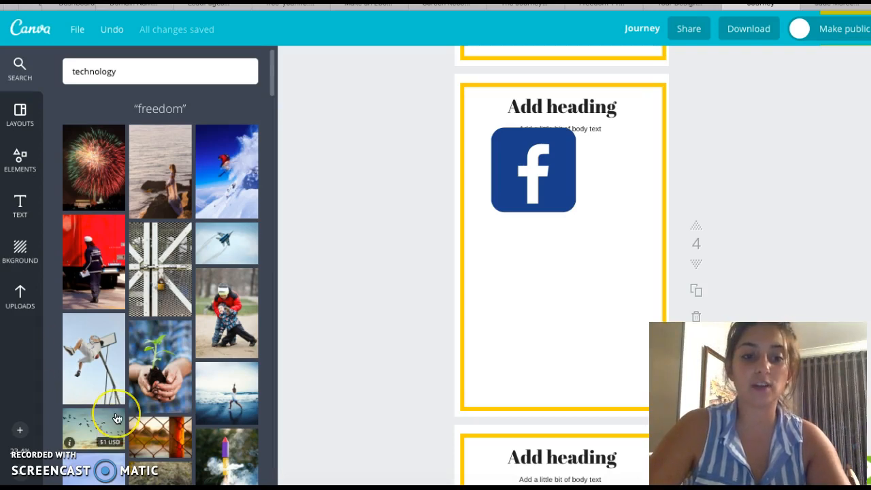
scroll(109, 408, "down", 3)
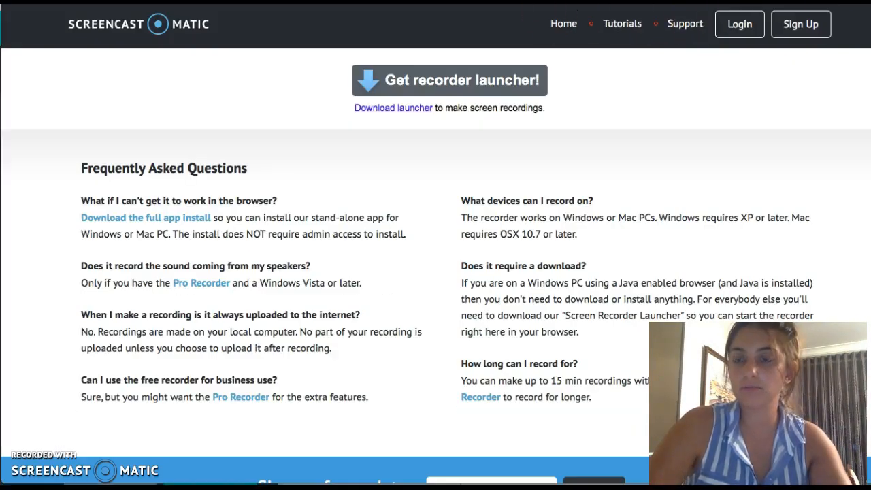
double_click(139, 24)
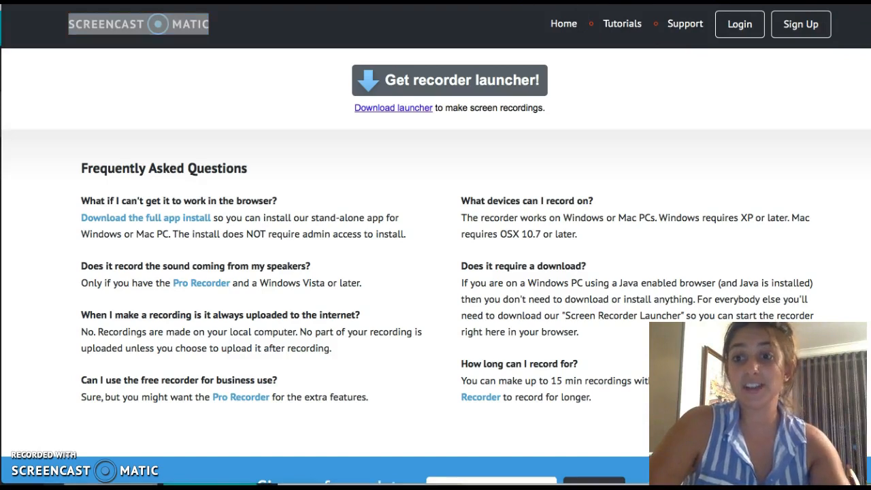